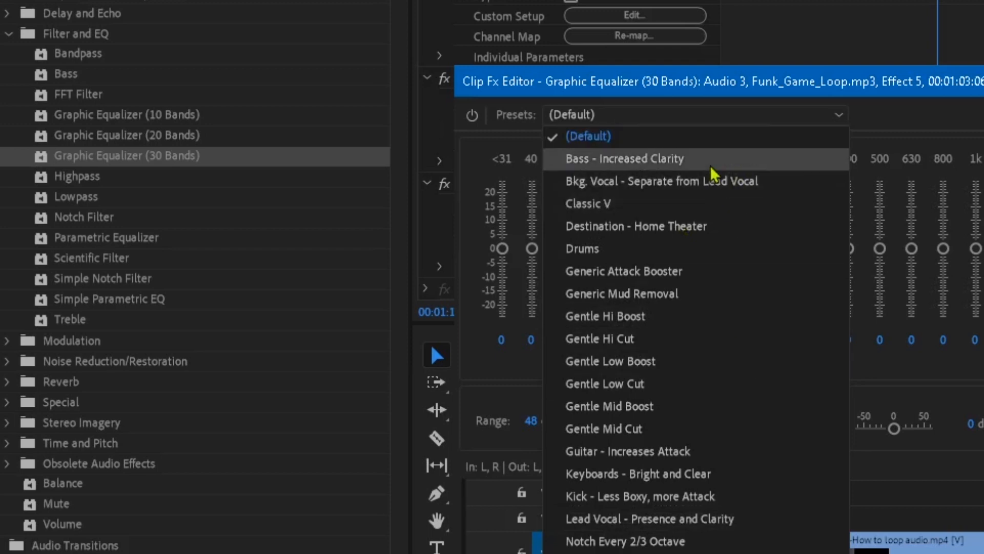
# Choose the Lead Vocal - Presence and Clarity preset for the 30-band Graphic Equalizer on the music clip.
pyautogui.click(766, 520)
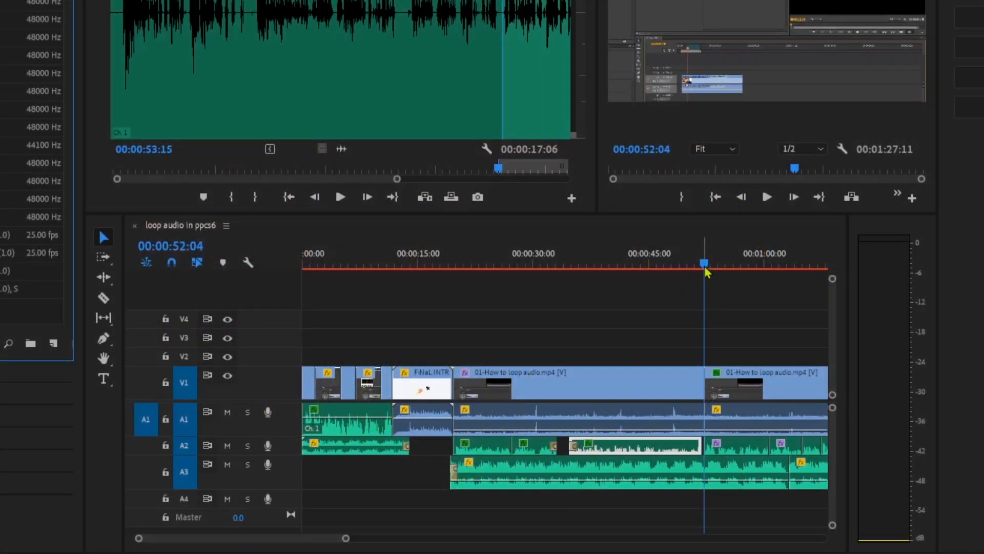
# Scrub through the second half of the sequence and park the playhead at 00:01:02:19.
pyautogui.moveTo(705, 271); pyautogui.dragTo(757, 286)
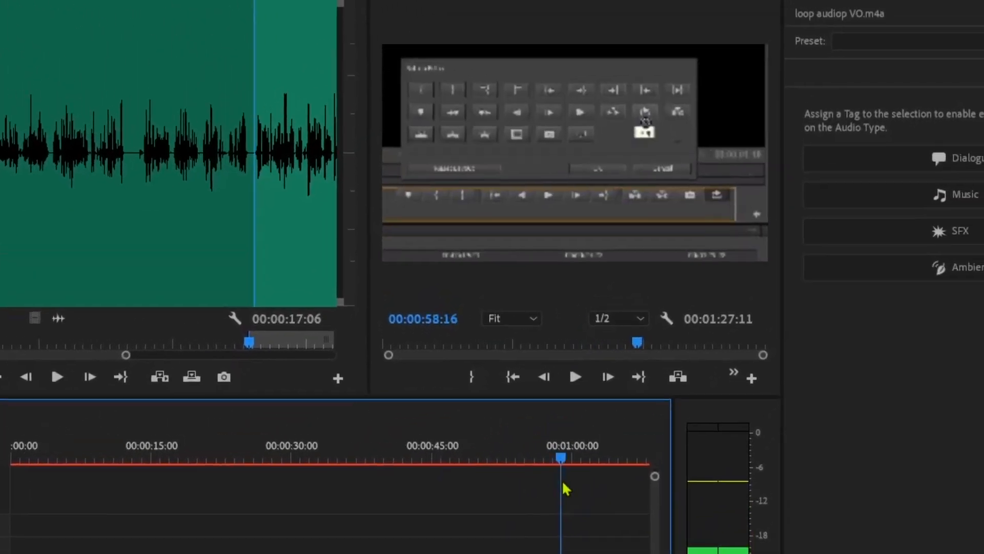
pyautogui.moveTo(562, 483); pyautogui.dragTo(564, 487)
pyautogui.moveTo(81, 553); pyautogui.dragTo(164, 553)
pyautogui.moveTo(119, 491); pyautogui.dragTo(283, 502)
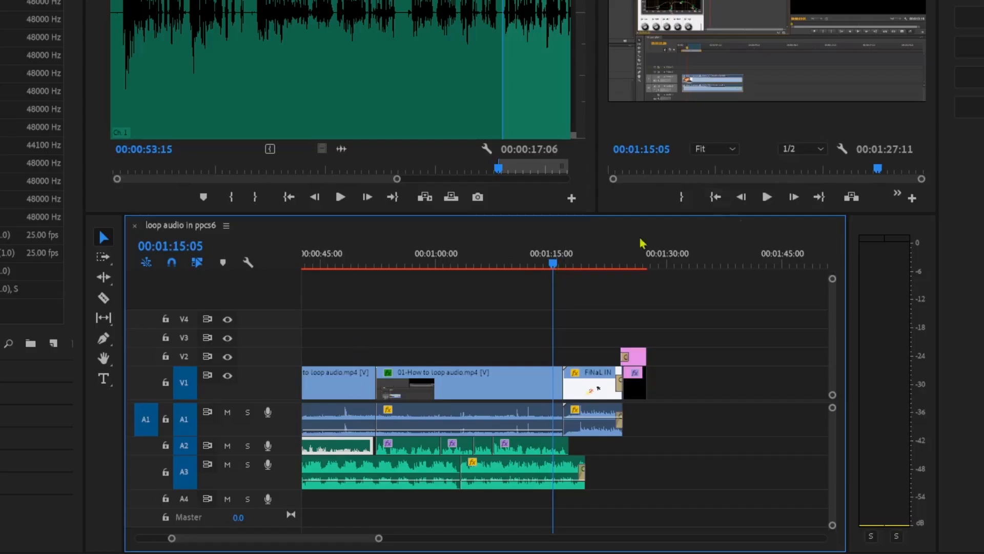
pyautogui.moveTo(553, 263); pyautogui.dragTo(456, 264)
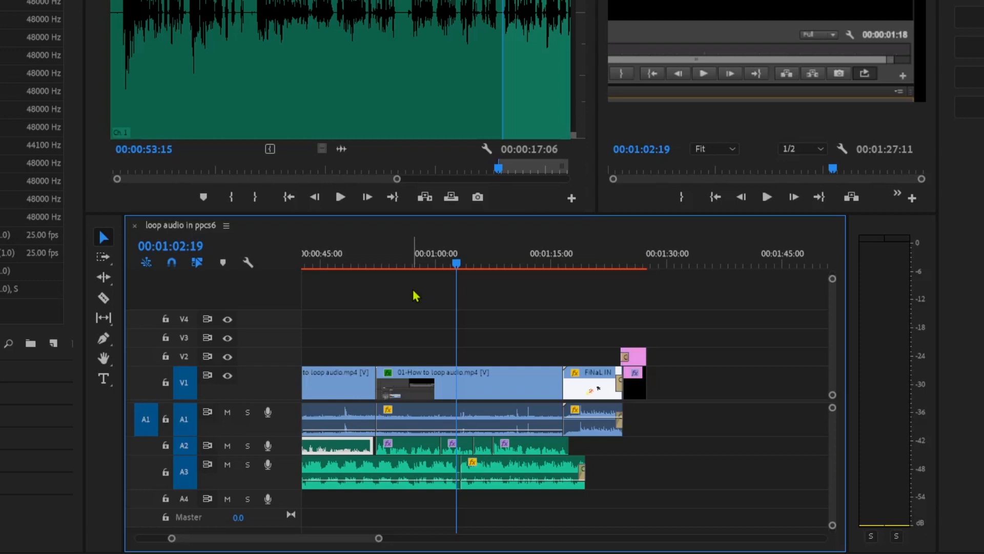
pyautogui.moveTo(537, 507); pyautogui.dragTo(416, 446)
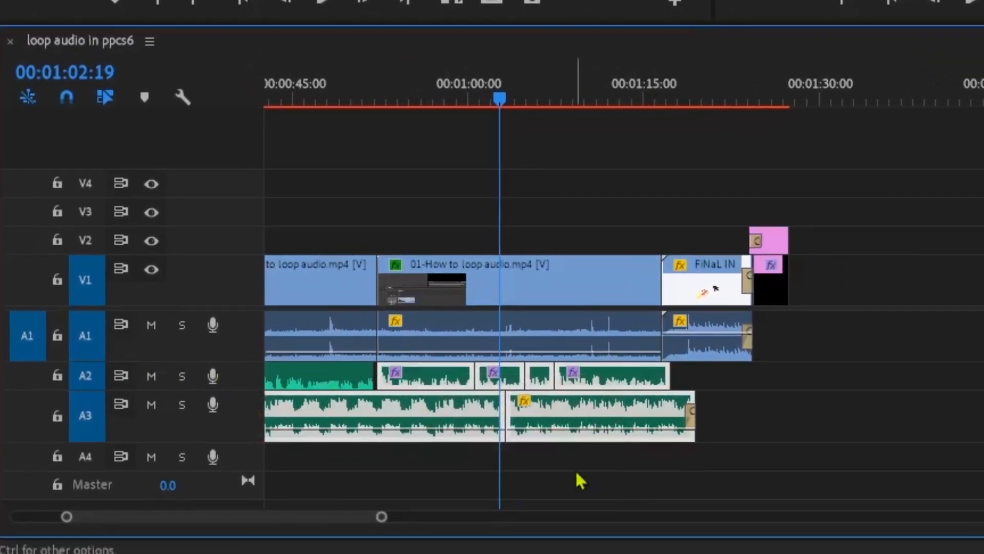
pyautogui.click(448, 464)
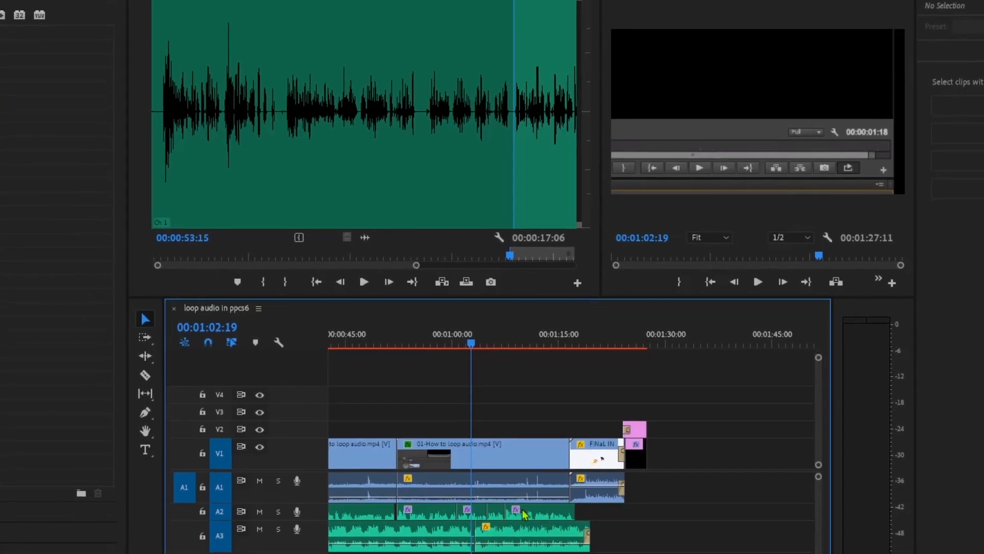
pyautogui.rightClick(548, 514)
pyautogui.click(692, 550)
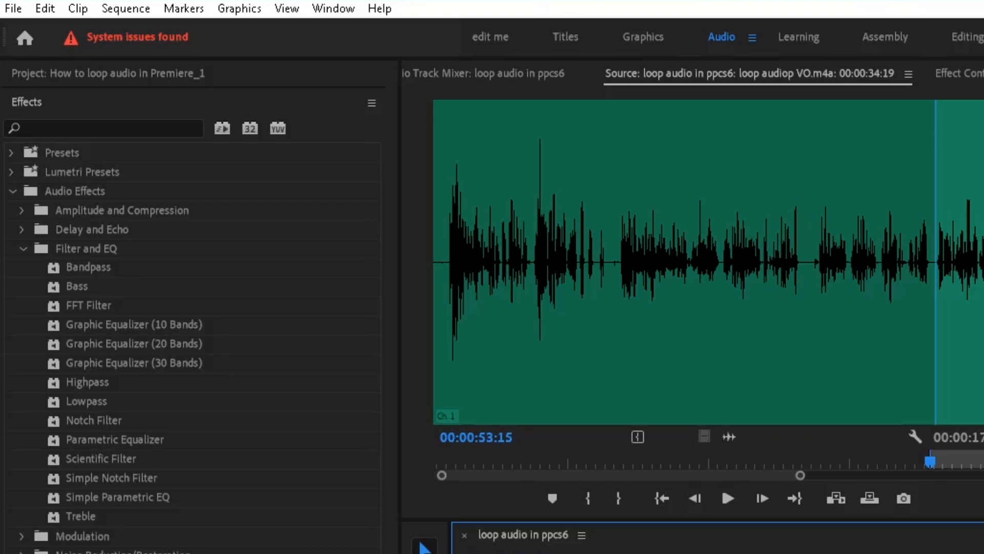
# Apply the Parametric Equalizer from the Filter and EQ audio effects to the last music clip on track A3.
pyautogui.click(84, 251)
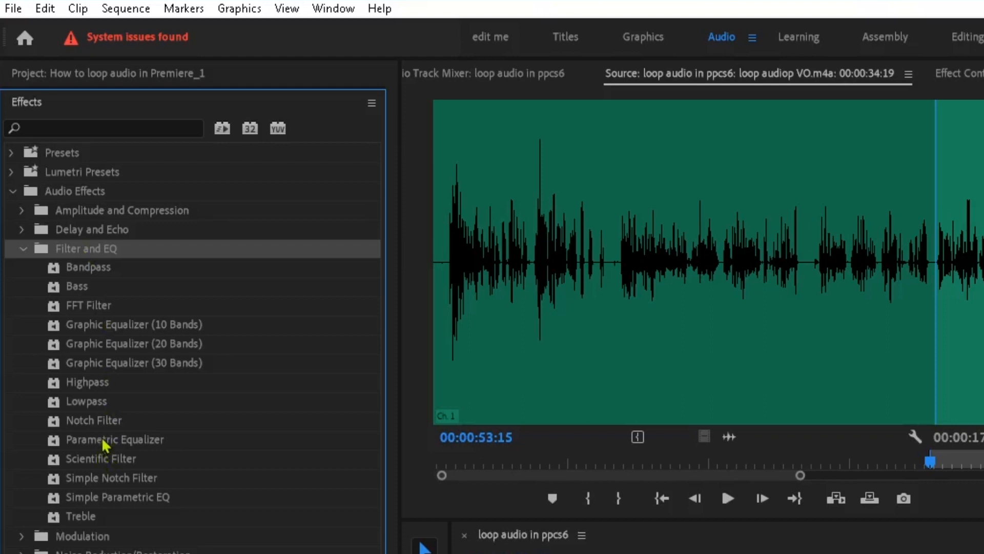
pyautogui.click(84, 441)
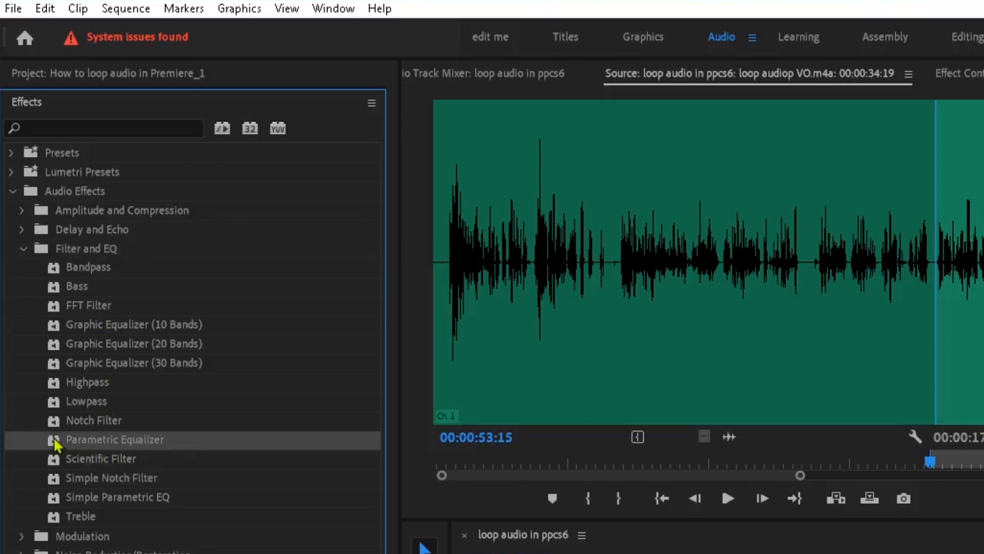
pyautogui.moveTo(60, 442); pyautogui.dragTo(522, 529)
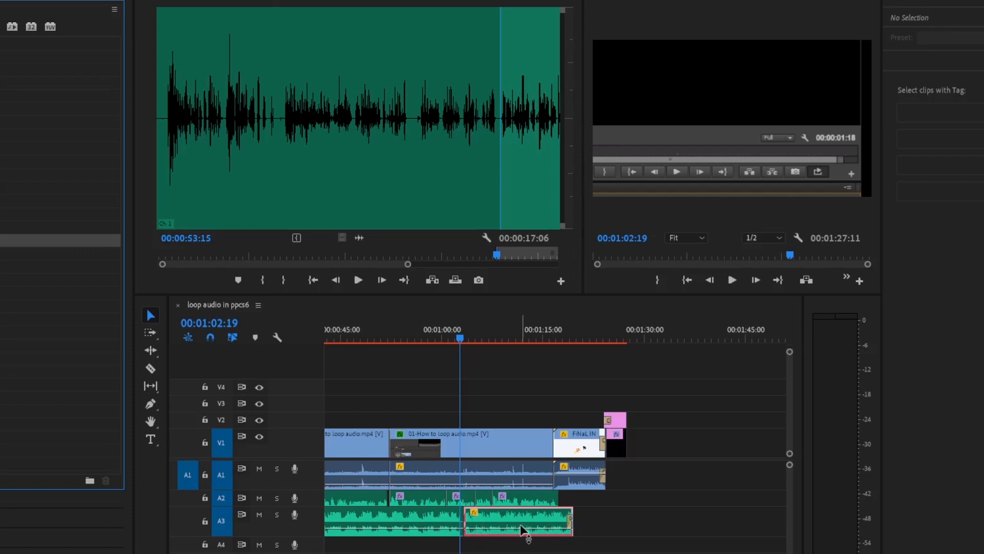
# Show the music clip's effect settings with the playhead at 00:01:08:01 and open the Parametric Equalizer's custom setup beside them.
pyautogui.click(506, 336)
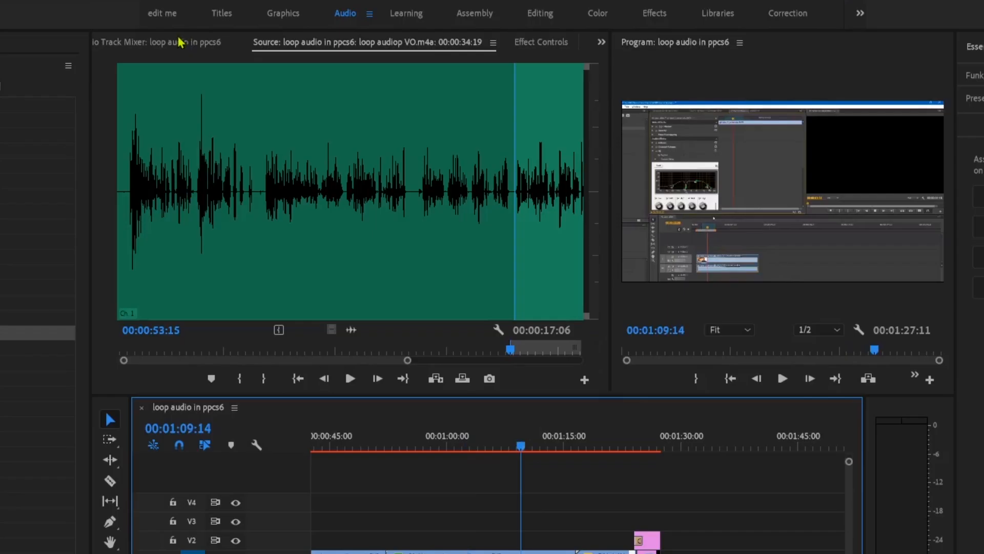
pyautogui.click(559, 42)
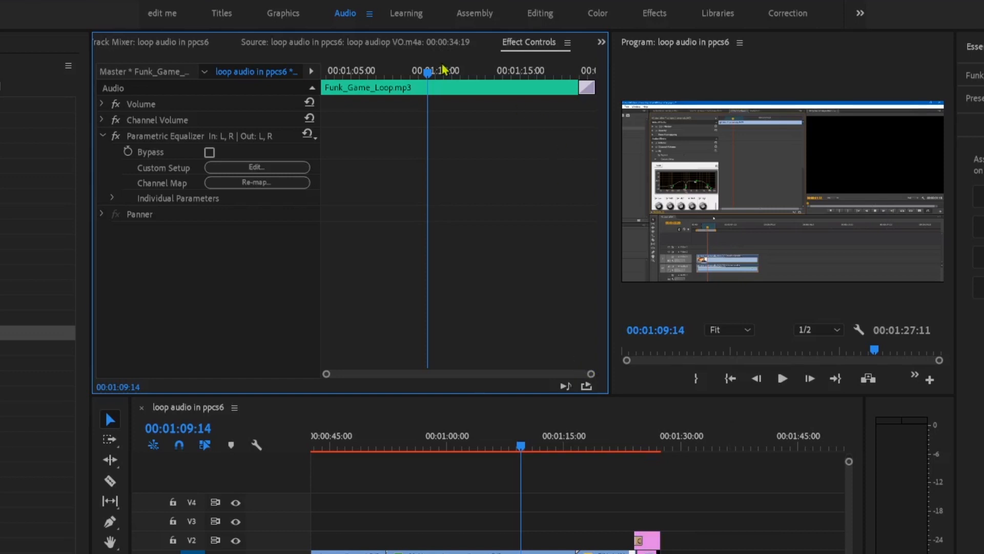
pyautogui.moveTo(429, 78); pyautogui.dragTo(401, 78)
pyautogui.click(259, 168)
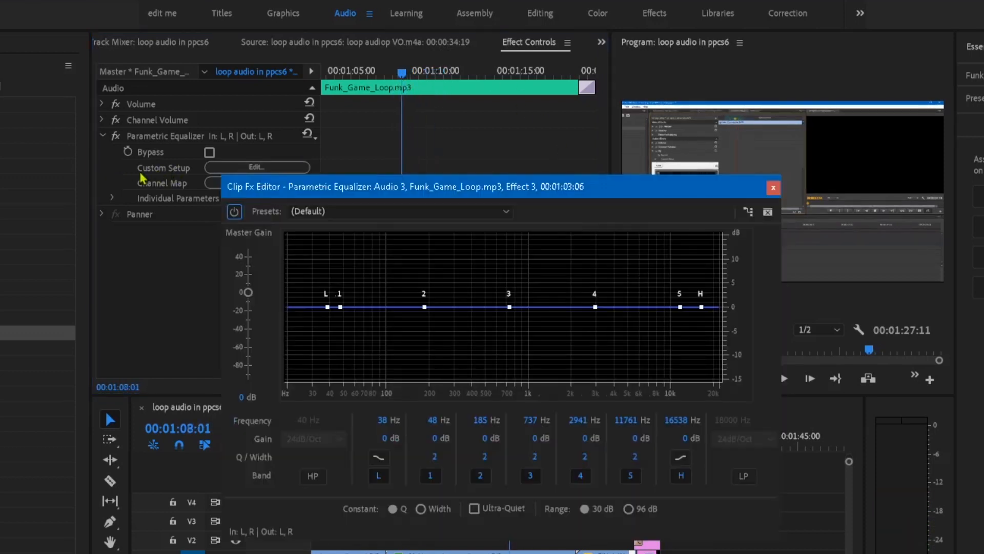
pyautogui.moveTo(391, 187); pyautogui.dragTo(106, 183)
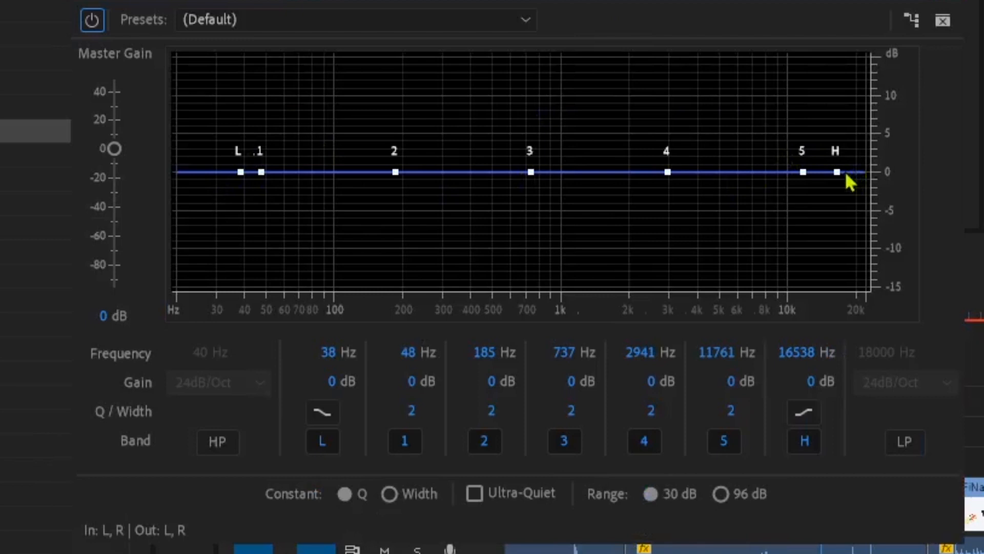
pyautogui.moveTo(840, 170)
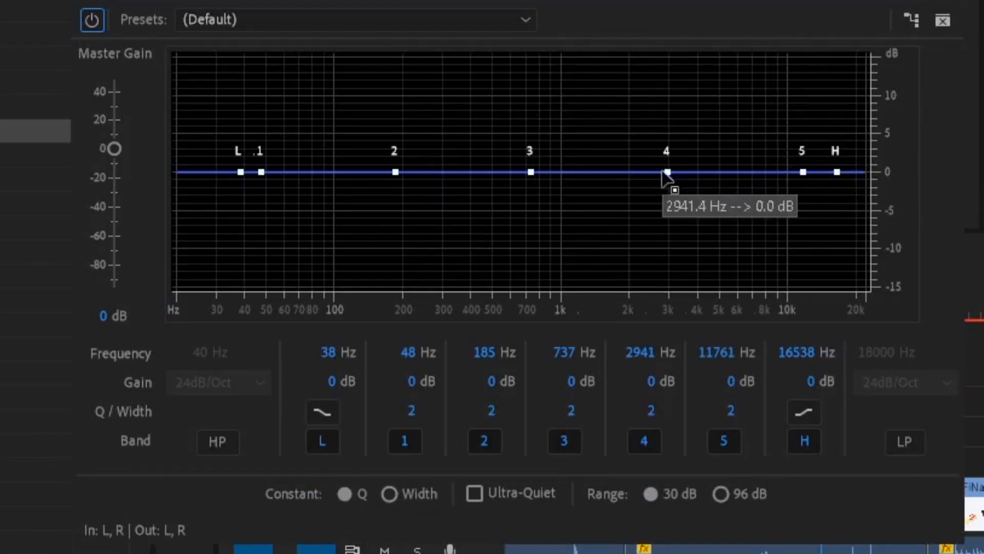
pyautogui.moveTo(802, 175)
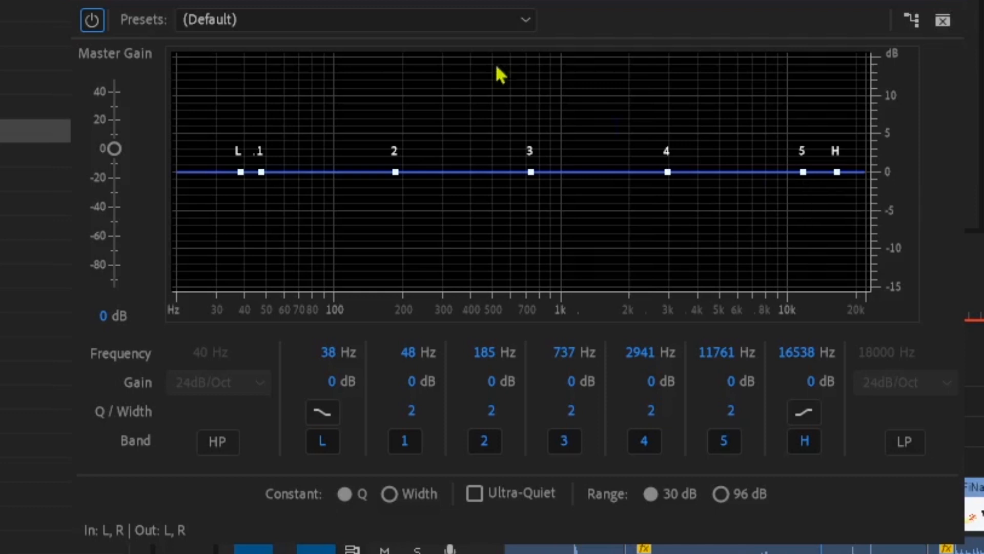
# Apply the Vocal Enhancer preset and play the clip while lowering band 5 to about -6.9 dB and band H to -15 dB.
pyautogui.click(414, 26)
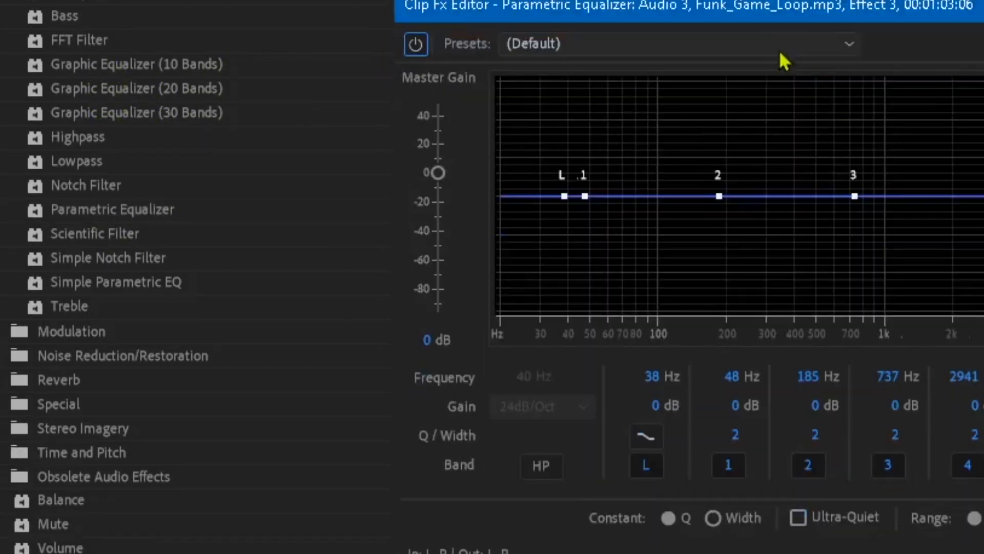
pyautogui.click(778, 49)
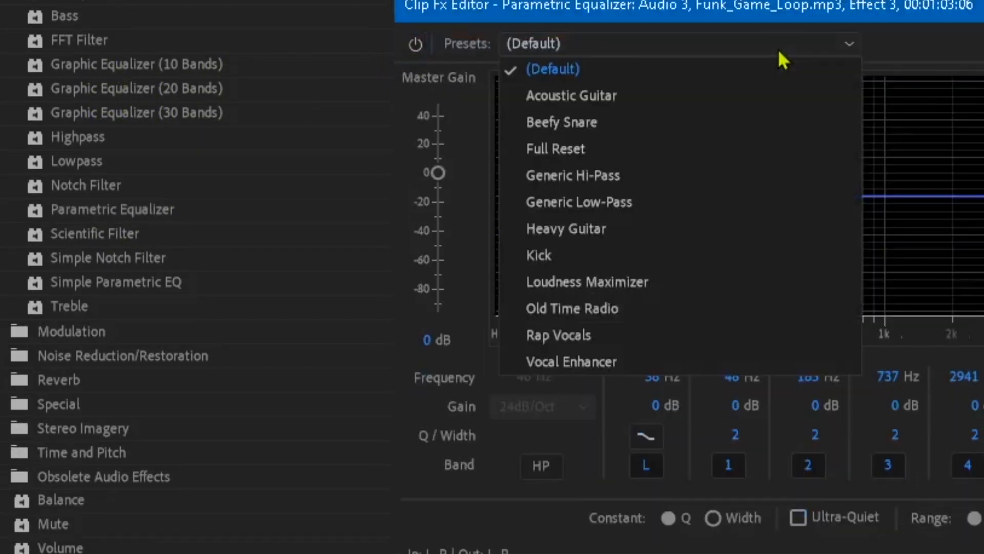
pyautogui.click(601, 360)
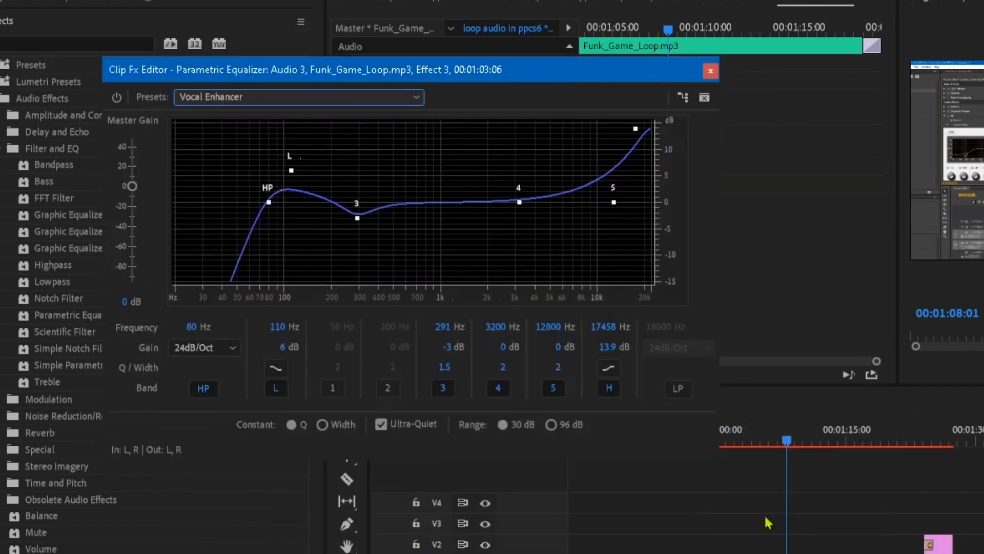
pyautogui.click(767, 444)
pyautogui.press('space')
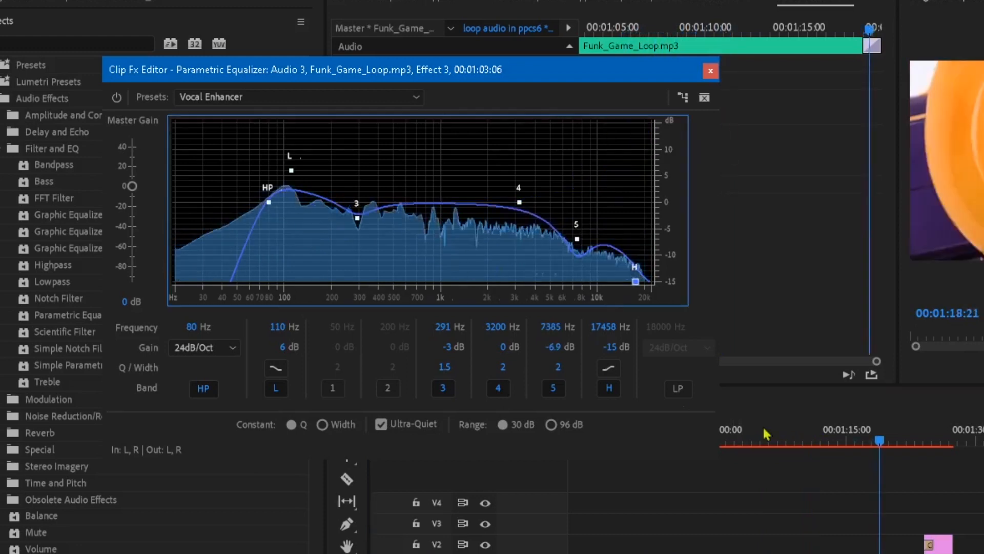
# Mark a playback range on the sequence from about 00:01:11 to 00:01:16 and play within it.
pyautogui.click(829, 432)
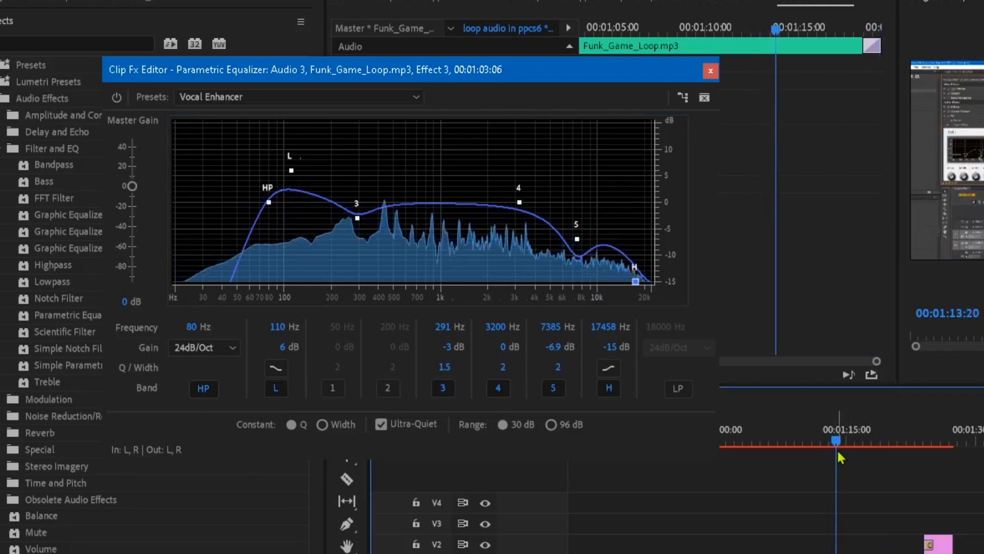
pyautogui.click(808, 444)
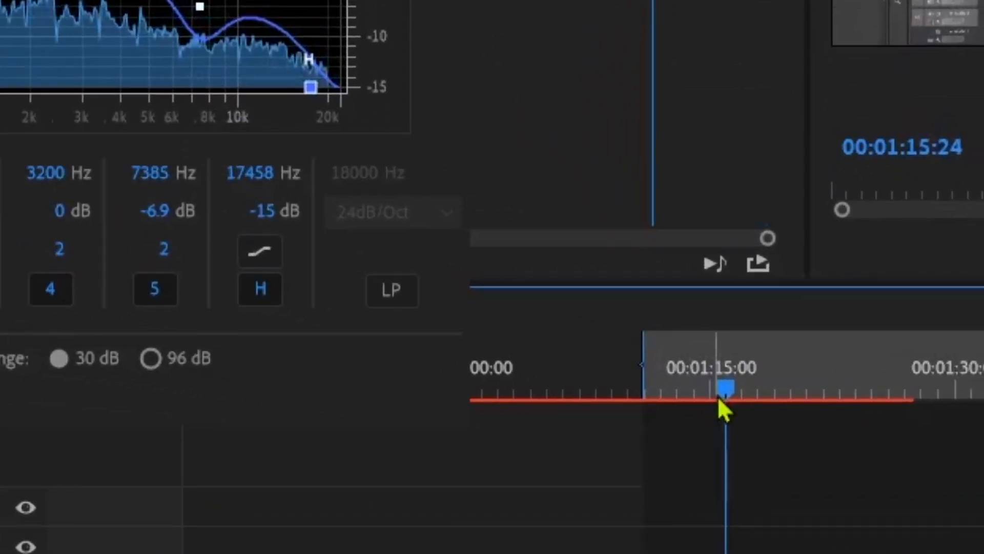
pyautogui.press('o')
pyautogui.click(652, 400)
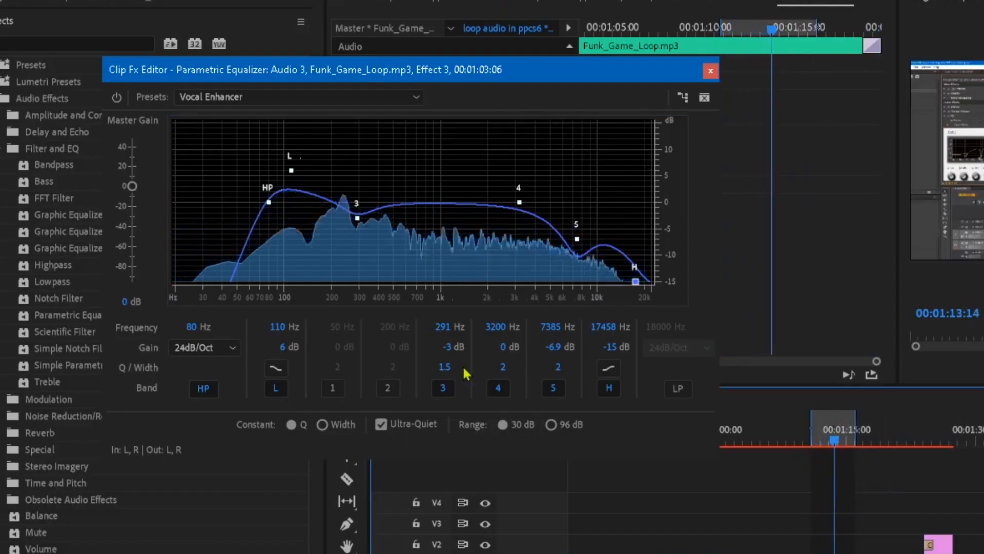
# Shift the equalizer's high-pass point to about 61 Hz and band 5 to about 8665 Hz at -6.2 dB.
pyautogui.moveTo(268, 202); pyautogui.dragTo(251, 202)
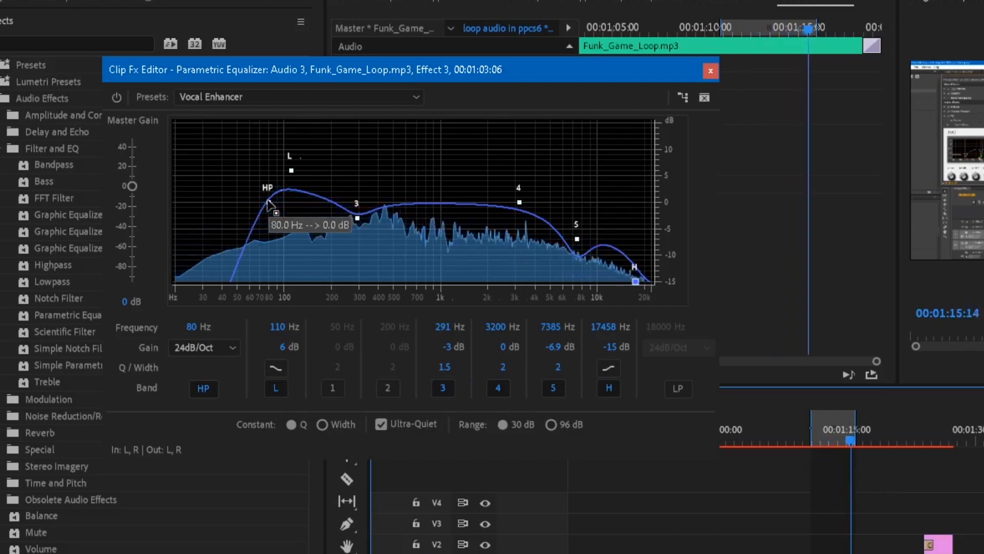
pyautogui.moveTo(577, 239); pyautogui.dragTo(587, 235)
# Apply the Rap Vocals preset to the Parametric Equalizer and raise the curve between 1k and 2k Hz.
pyautogui.click(308, 97)
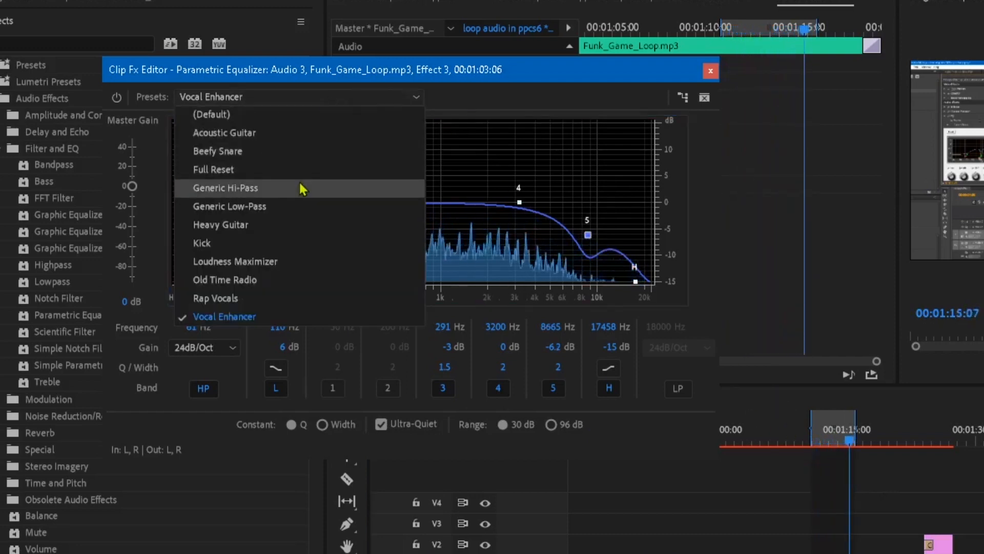
pyautogui.click(287, 298)
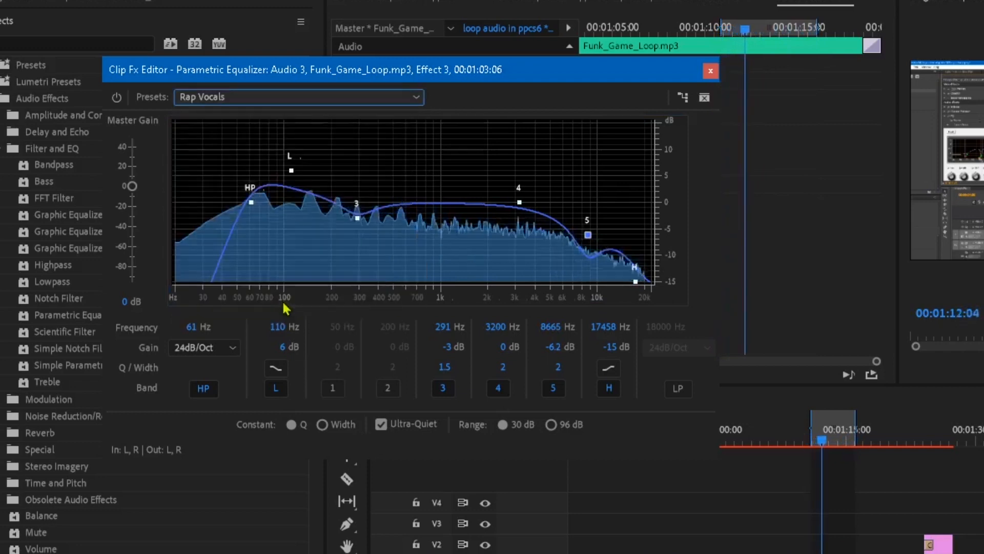
pyautogui.moveTo(466, 198)
pyautogui.moveTo(466, 194); pyautogui.dragTo(475, 122)
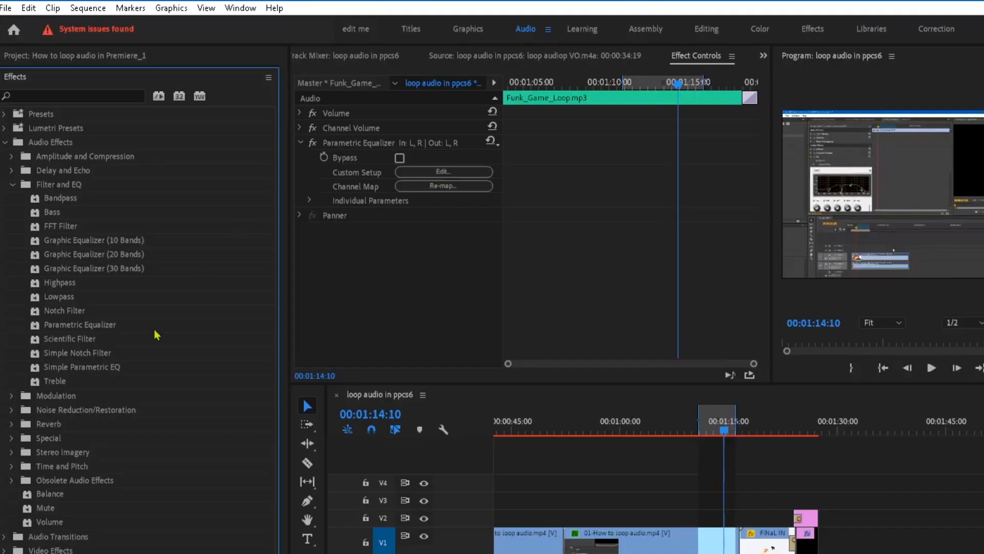
# Add the Graphic Equalizer (10 Bands) effect to the music clip on A3 and remove its Parametric Equalizer.
pyautogui.click(744, 501)
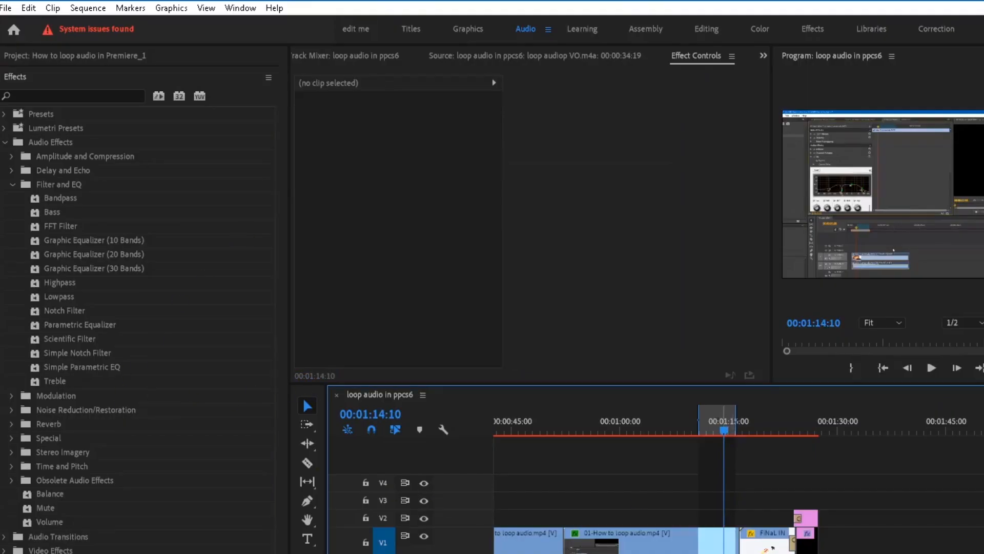
pyautogui.click(78, 240)
pyautogui.click(95, 272)
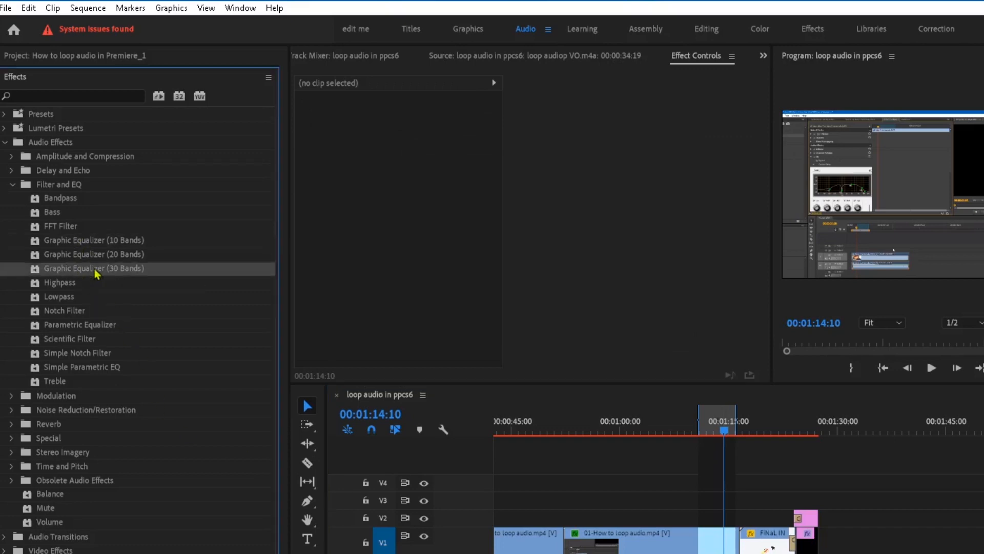
pyautogui.click(77, 244)
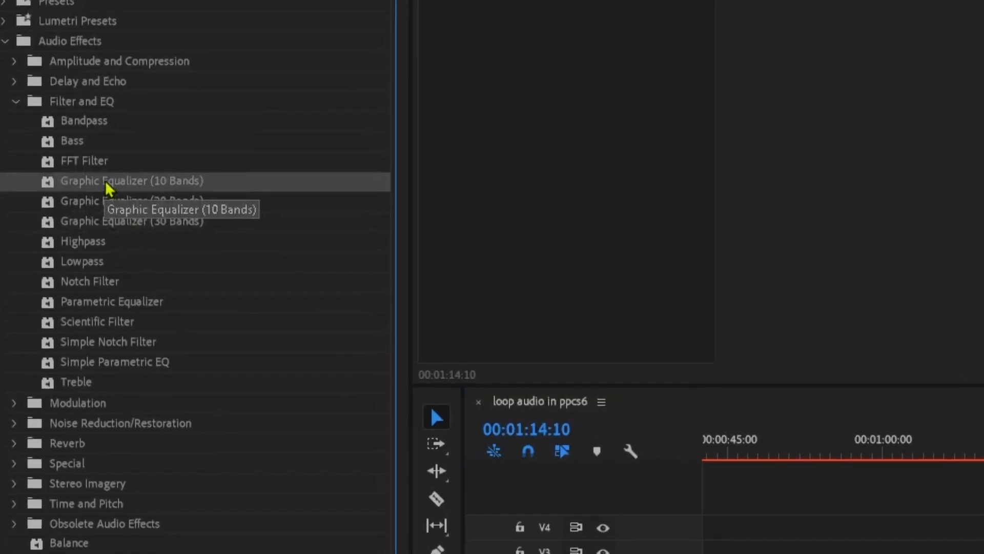
pyautogui.moveTo(108, 184); pyautogui.dragTo(566, 243)
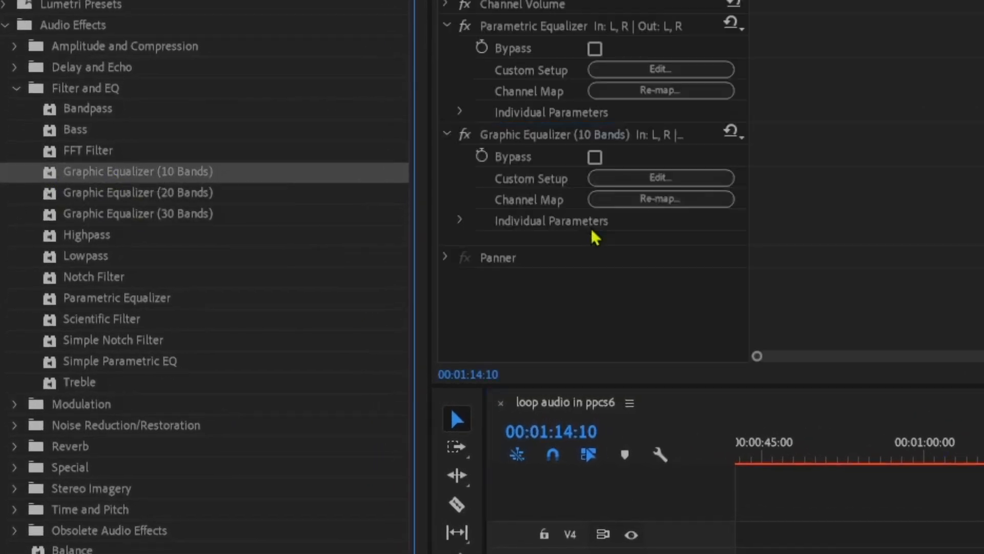
pyautogui.click(506, 33)
pyautogui.press('Delete')
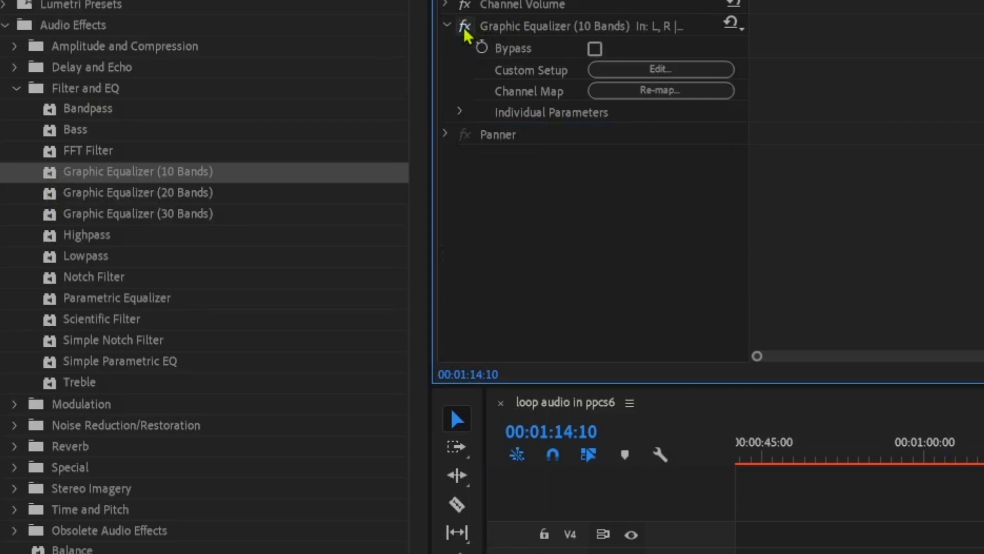
# In the 10-band Graphic Equalizer's custom setup, lower the 1k band to -24 dB and the 2k band to about -9.1 dB.
pyautogui.click(661, 69)
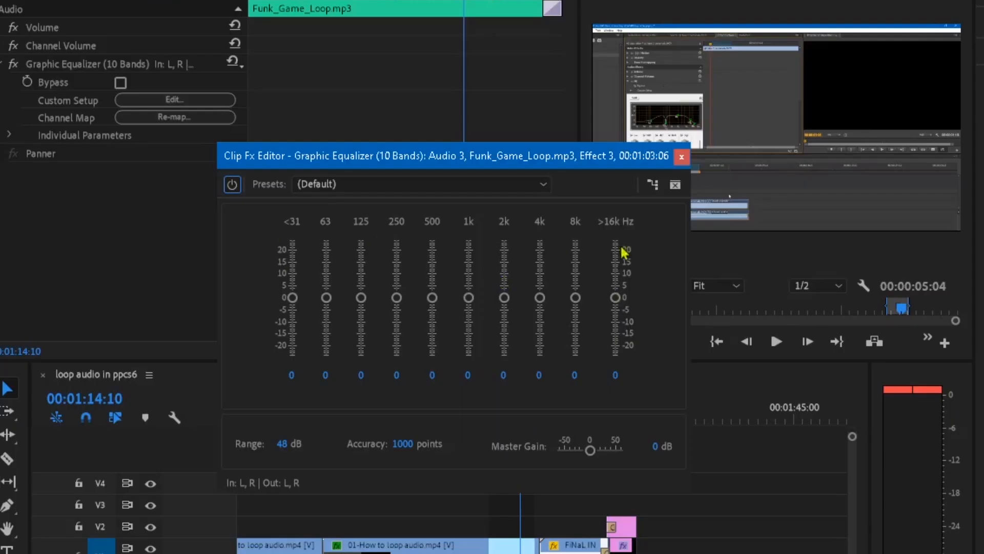
pyautogui.moveTo(469, 298); pyautogui.dragTo(467, 376)
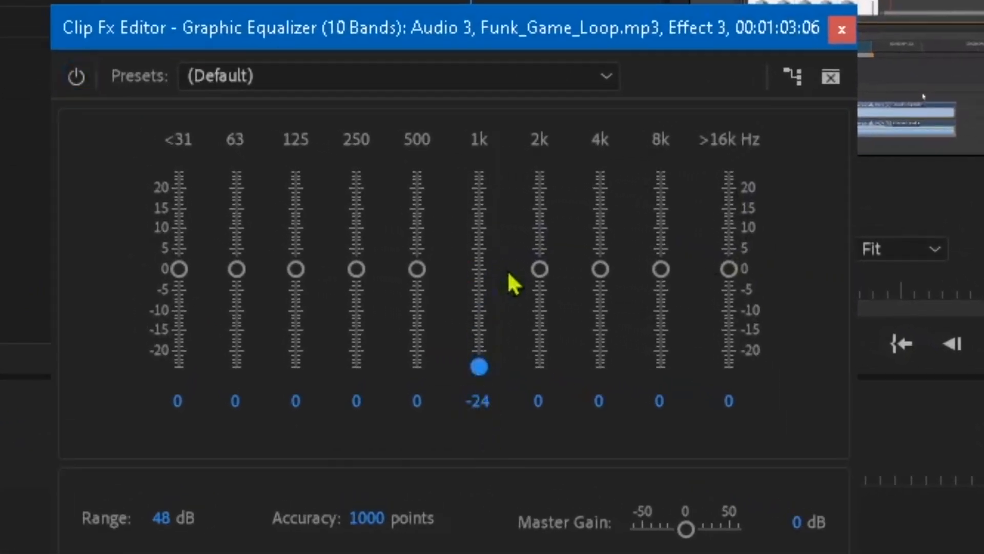
pyautogui.moveTo(540, 271); pyautogui.dragTo(547, 316)
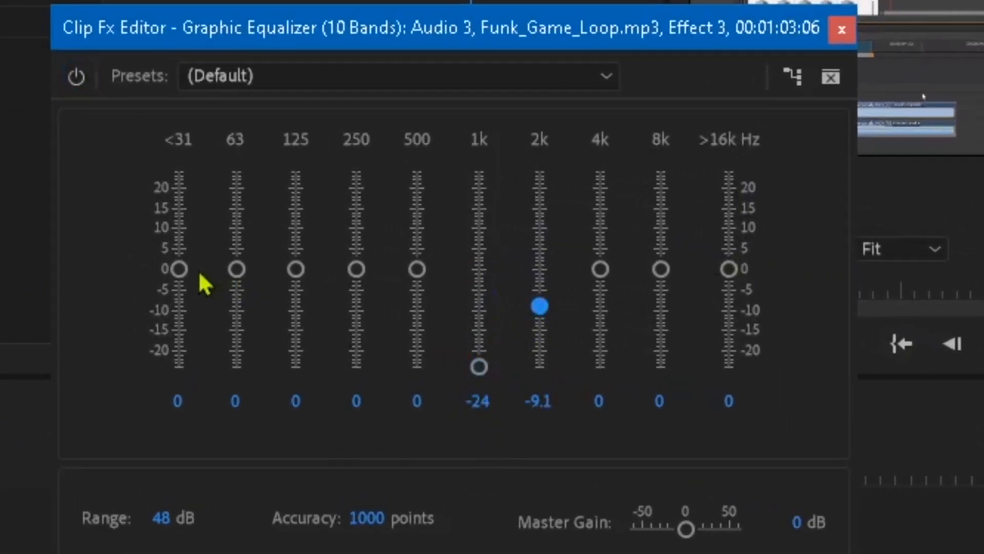
# Set the 10-band equalizer's <31 and >16k bands to -24 dB, 63 to 5.8, 125 to -5.8, 250 to -10.9, 500 to -9.5 and 8k to 3.3.
pyautogui.moveTo(187, 276); pyautogui.dragTo(187, 369)
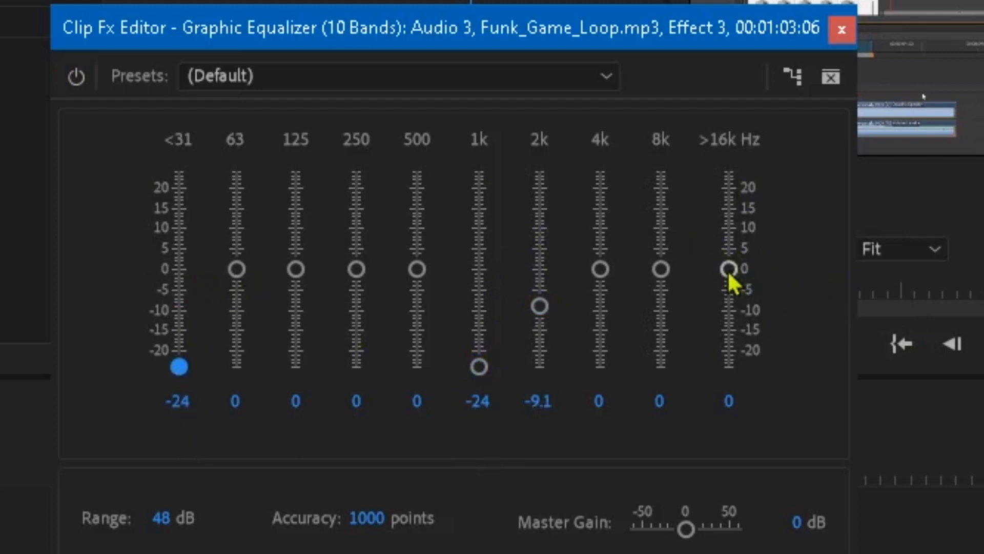
pyautogui.moveTo(731, 279); pyautogui.dragTo(733, 438)
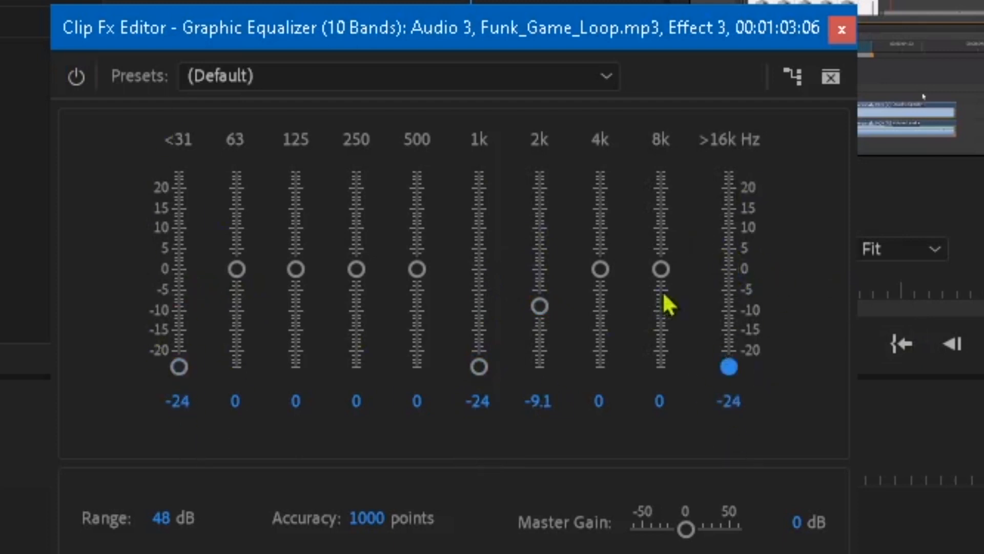
pyautogui.moveTo(663, 271); pyautogui.dragTo(662, 257)
pyautogui.moveTo(418, 276); pyautogui.dragTo(416, 308)
pyautogui.moveTo(359, 270); pyautogui.dragTo(357, 313)
pyautogui.moveTo(297, 270); pyautogui.dragTo(296, 292)
pyautogui.moveTo(237, 270); pyautogui.dragTo(236, 245)
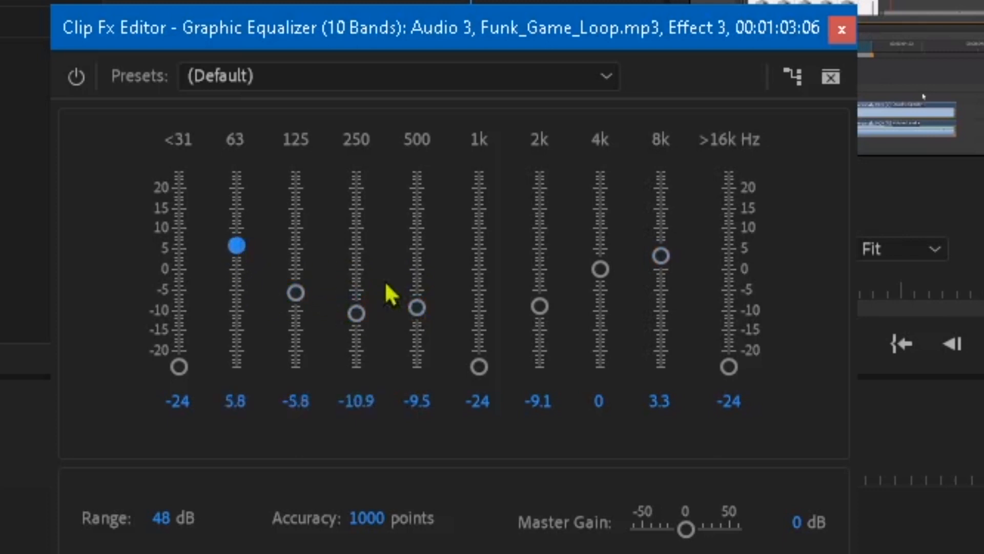
# Lower the 500 band to -14.9 dB, the 2k band to -10.5 dB, and the 4k and 8k bands to -2.2 dB.
pyautogui.moveTo(416, 307); pyautogui.dragTo(417, 330)
pyautogui.moveTo(662, 255); pyautogui.dragTo(664, 237)
pyautogui.moveTo(602, 269); pyautogui.dragTo(601, 279)
pyautogui.moveTo(543, 306); pyautogui.dragTo(547, 315)
pyautogui.moveTo(661, 237); pyautogui.dragTo(661, 289)
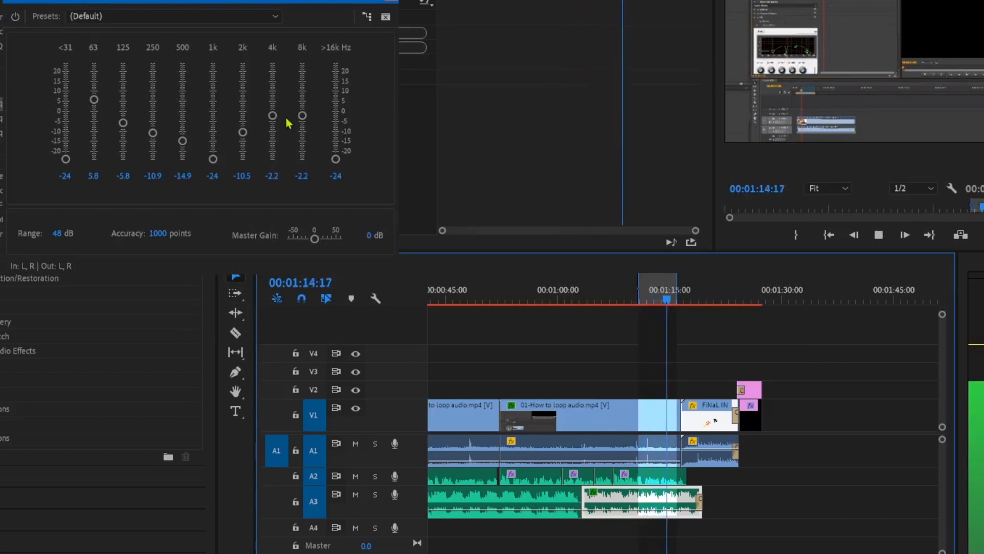
# Set band 125 to 3.3 dB, 250 to 6.2, 500 and 1k to -8.4, 2k to -2.2, 4k to 3.6 and 8k to 6.5.
pyautogui.moveTo(213, 160); pyautogui.dragTo(210, 62)
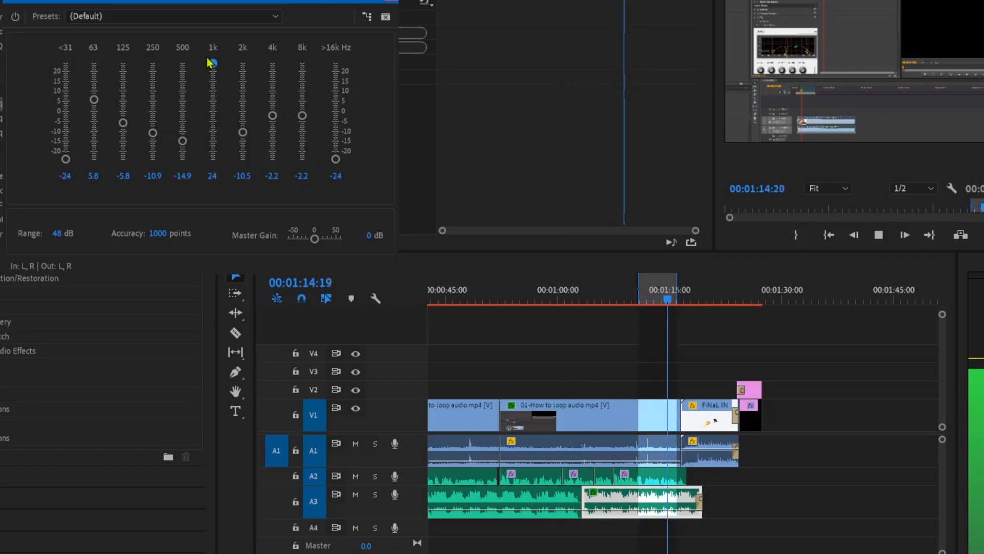
pyautogui.moveTo(210, 63); pyautogui.dragTo(302, 98)
pyautogui.moveTo(123, 123); pyautogui.dragTo(153, 99)
pyautogui.moveTo(182, 141); pyautogui.dragTo(213, 128)
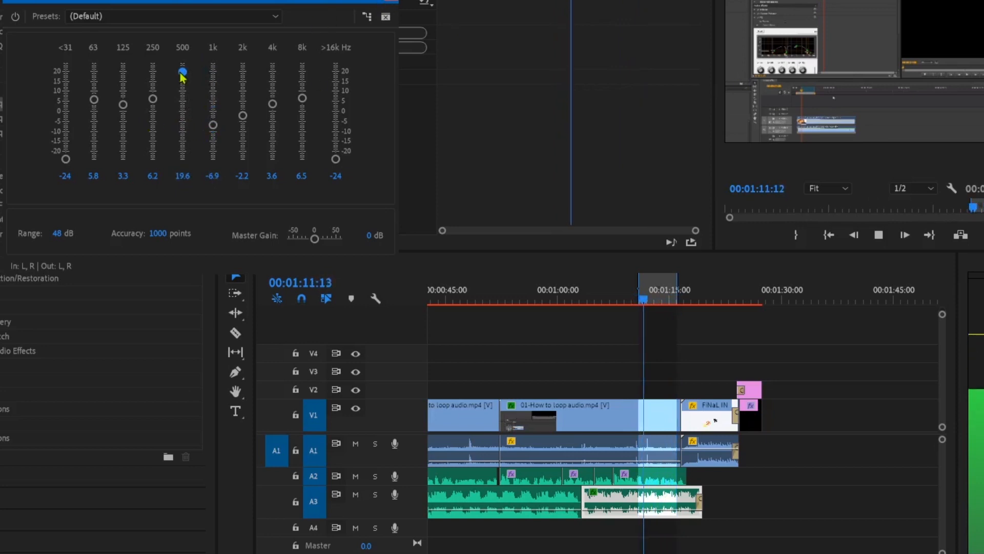
pyautogui.moveTo(183, 75); pyautogui.dragTo(212, 128)
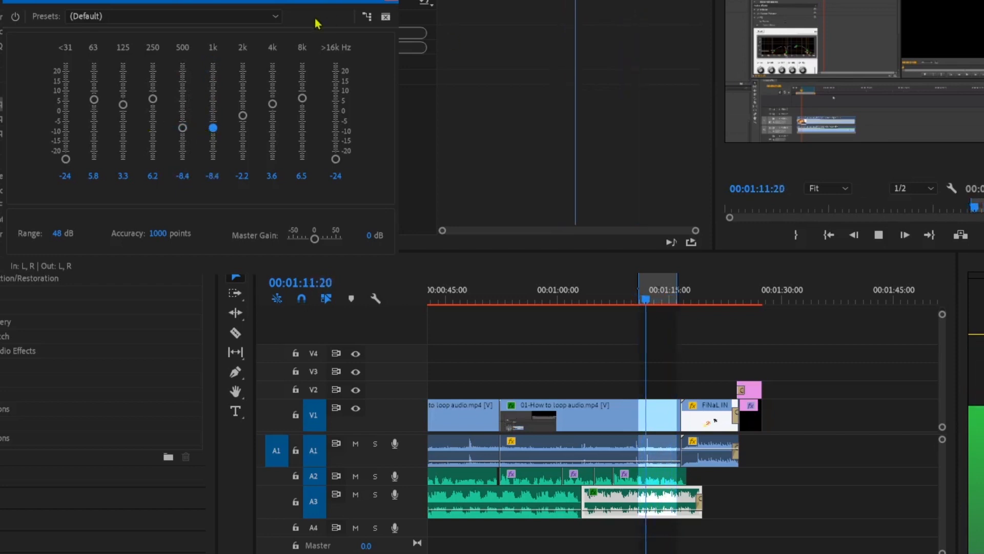
# Apply the Vocal Presence - Boost preset to the 10-band Graphic Equalizer and raise its 500 band.
pyautogui.click(660, 303)
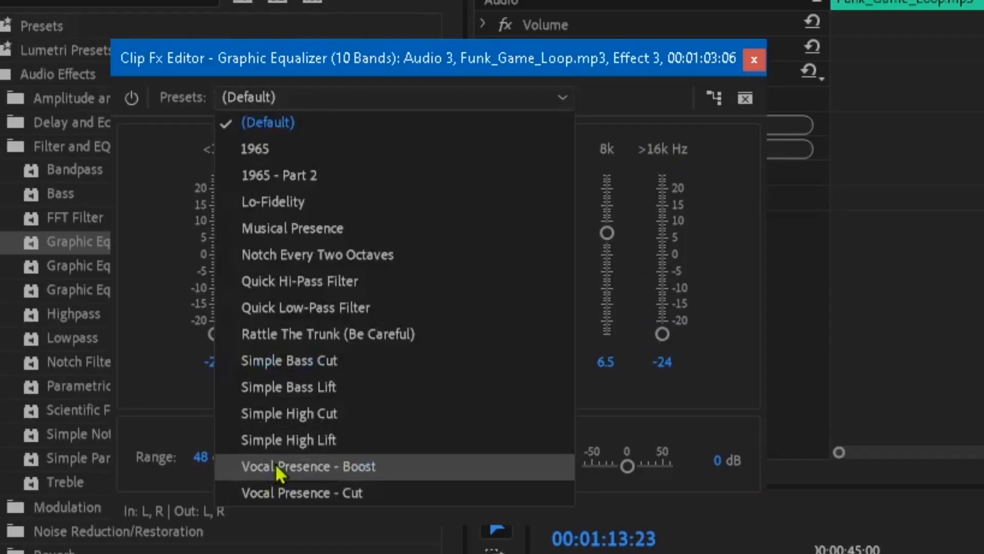
pyautogui.click(279, 467)
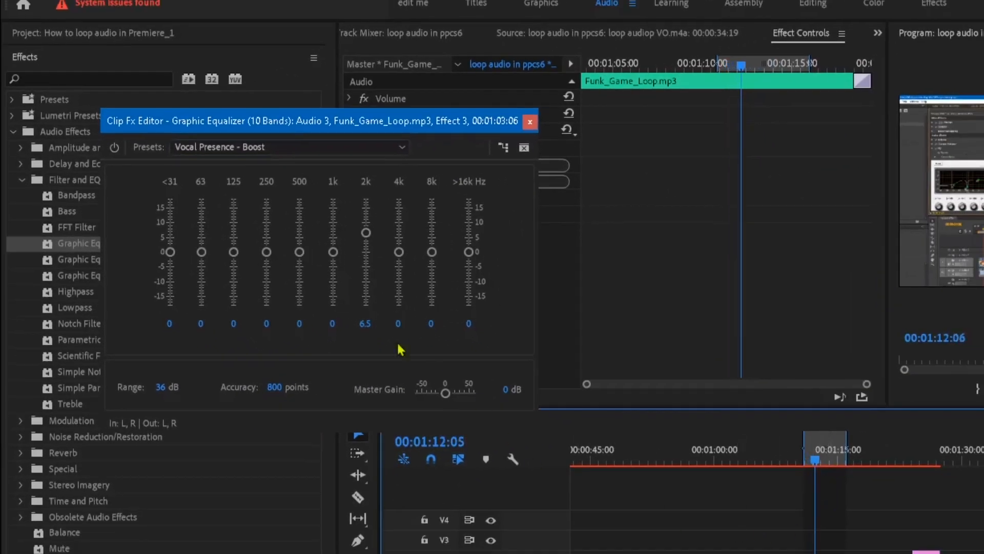
pyautogui.moveTo(299, 252); pyautogui.dragTo(307, 204)
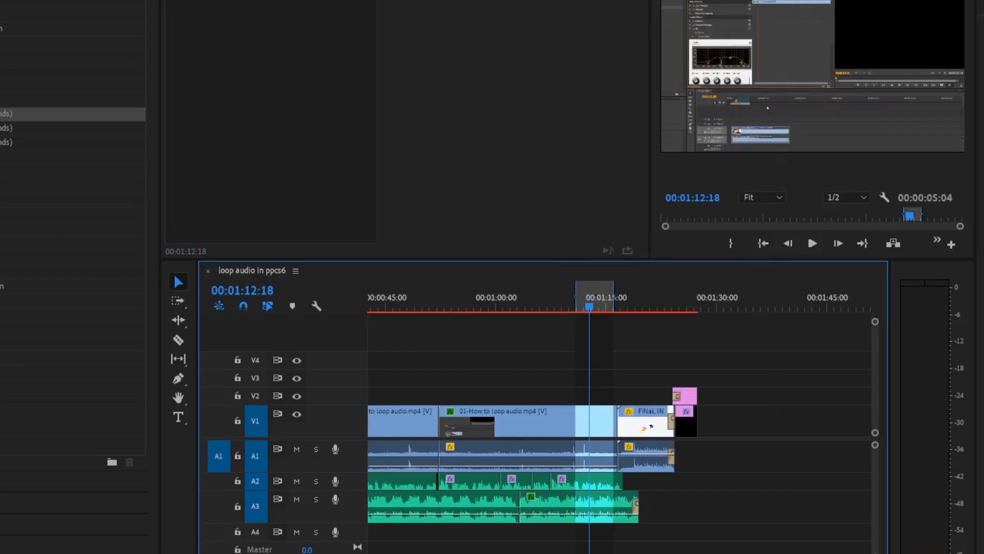
# Add the Graphic Equalizer (20 Bands) effect to the music clip on A3 and show the presets in its custom setup.
pyautogui.click(5, 127)
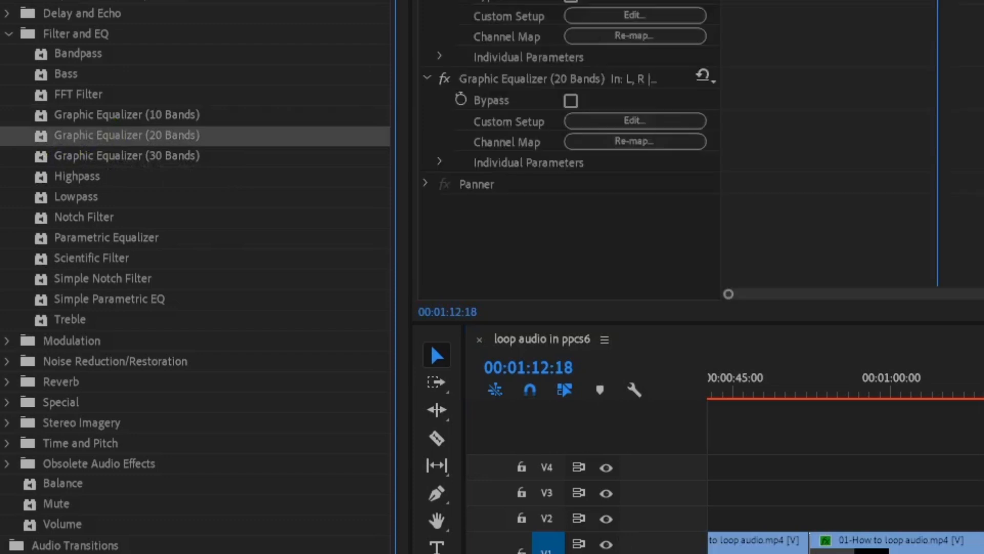
pyautogui.click(597, 123)
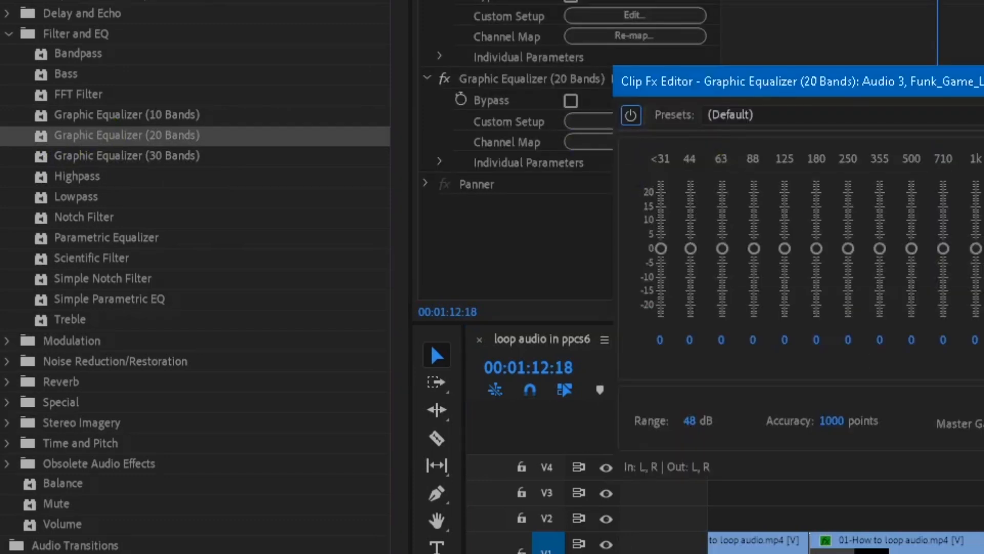
pyautogui.click(798, 114)
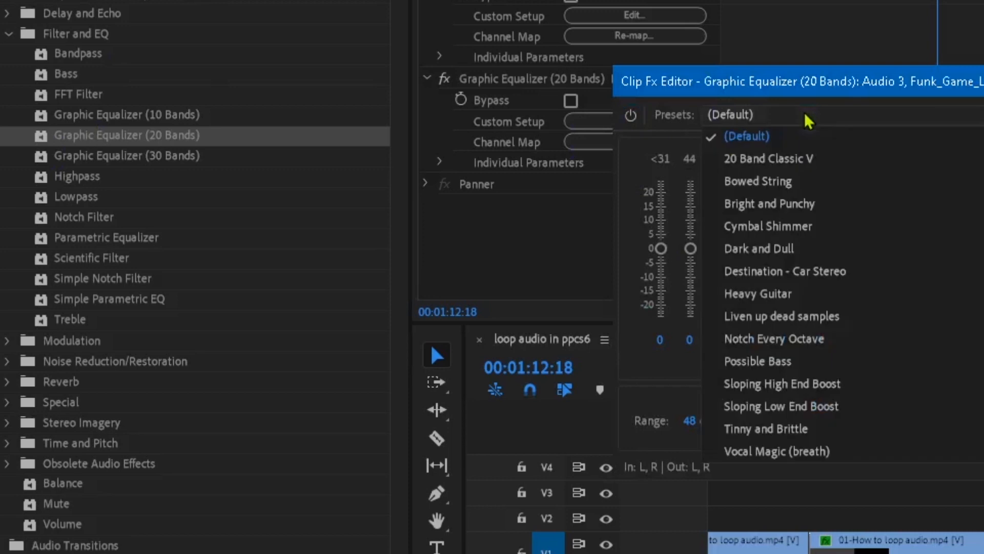
# Add the Graphic Equalizer (30 Bands) effect to the music clip on A3 and apply the Lead Vocal - Presence and Clarity preset.
pyautogui.click(48, 157)
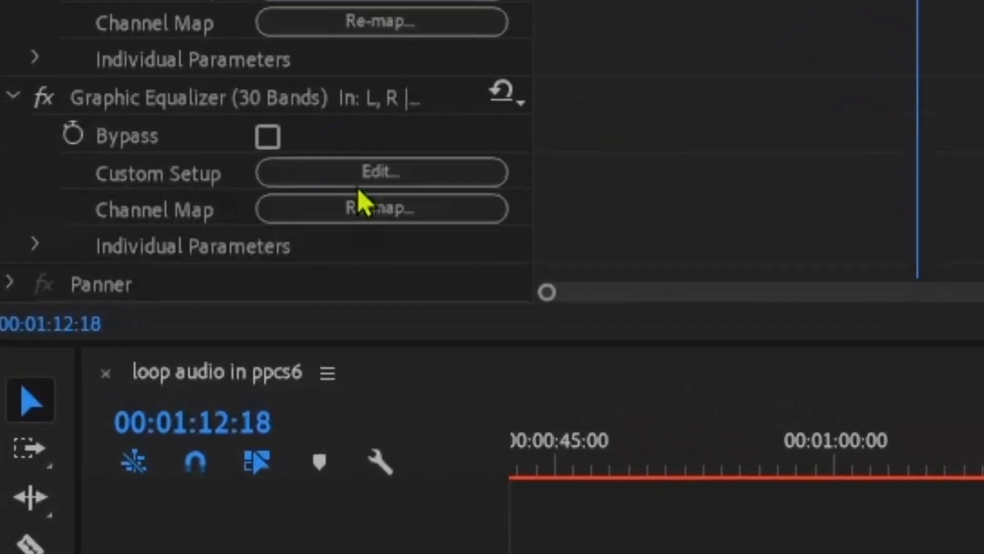
pyautogui.click(577, 100)
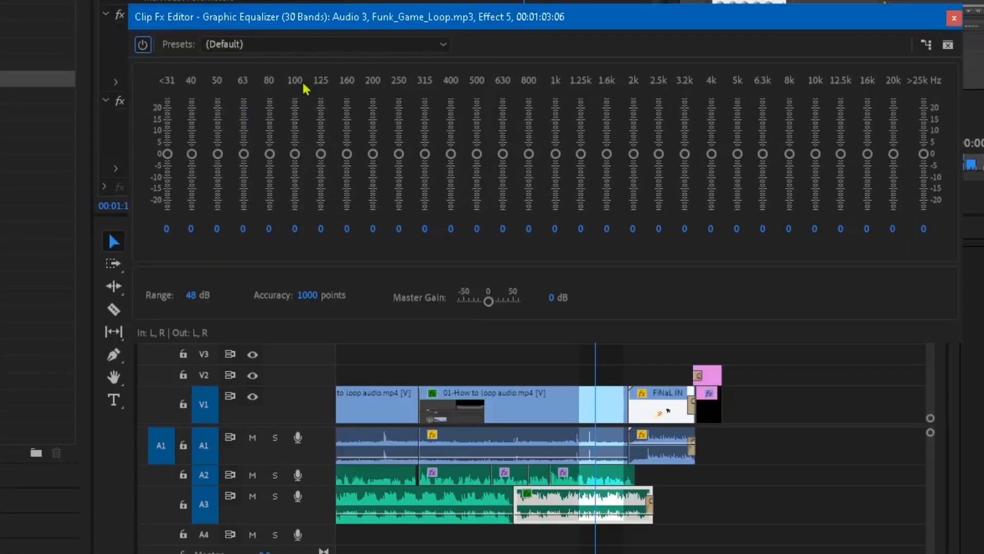
pyautogui.click(306, 45)
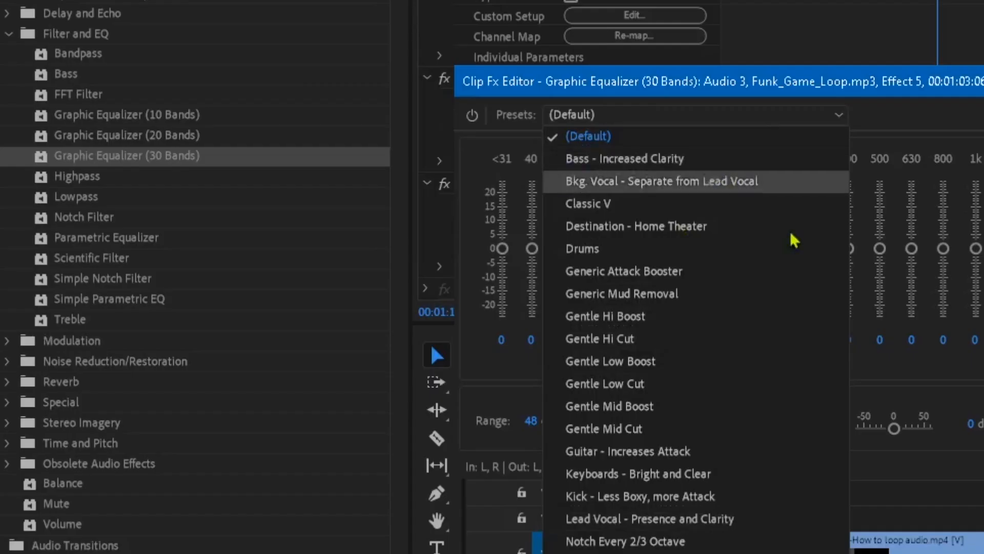
pyautogui.click(763, 522)
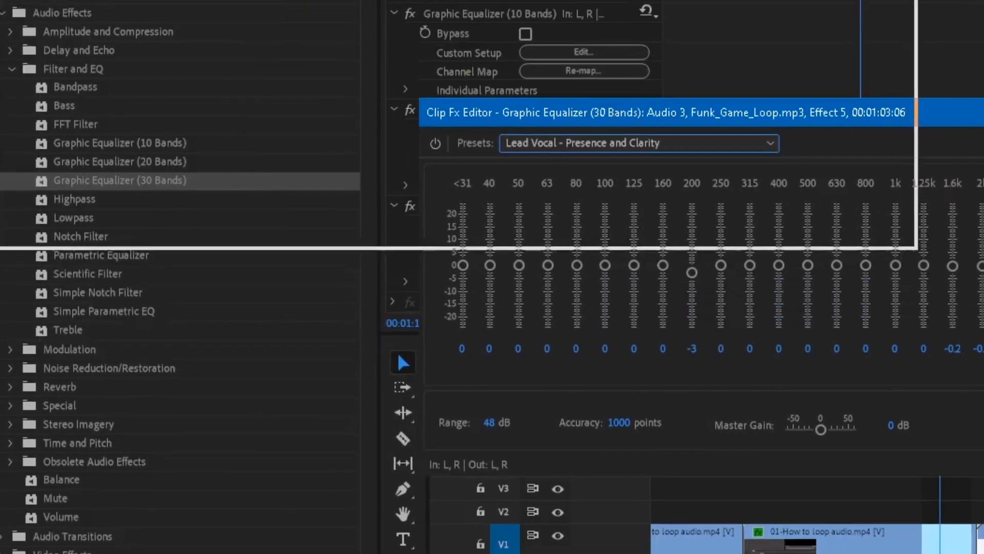
# Play back the sequence and toggle the 30-band equalizer's power to compare the sound with and without the effect.
pyautogui.click(738, 407)
pyautogui.press('space')
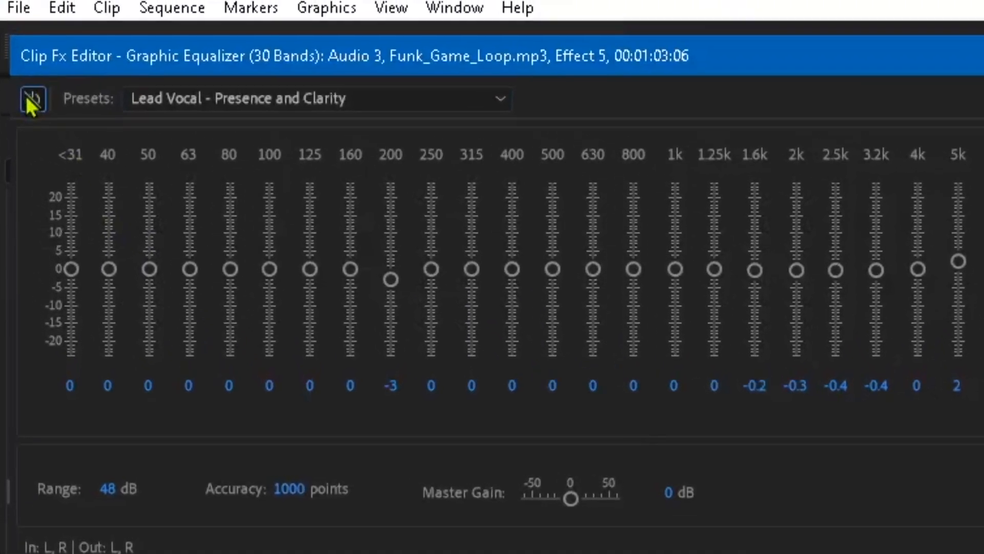
pyautogui.click(23, 48)
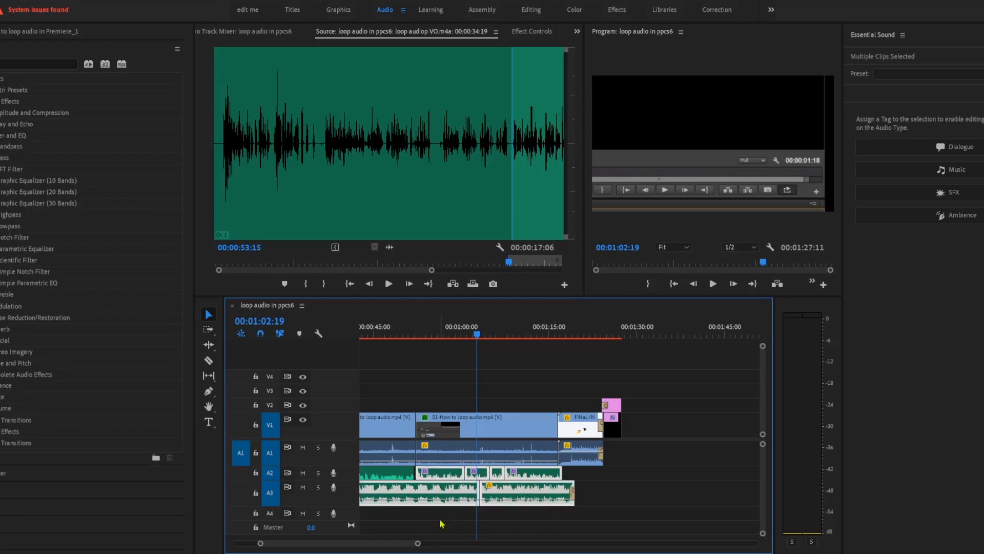
# Deselect the audio clips and check the music clip's context options for Edit Clip In Adobe Audition, then dismiss them.
pyautogui.click(442, 523)
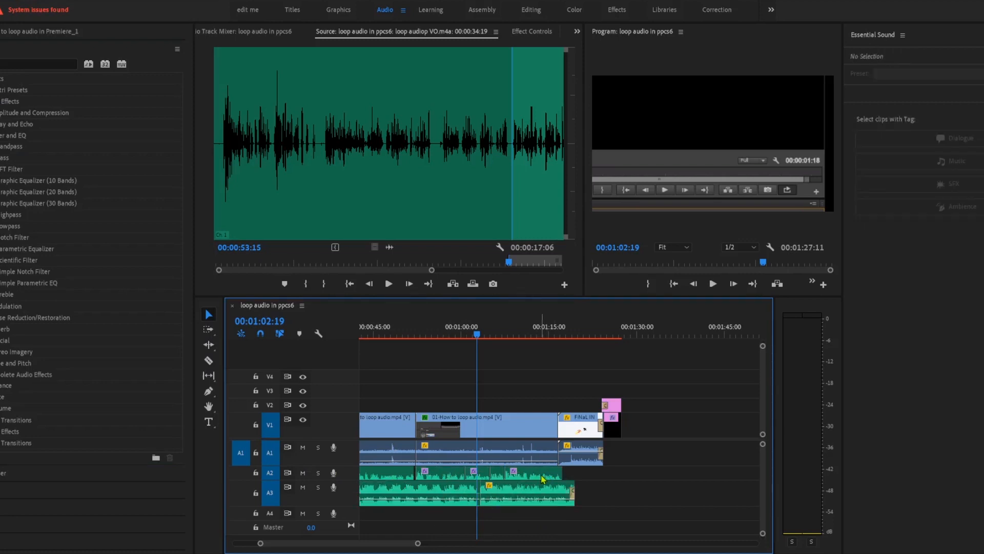
pyautogui.rightClick(505, 479)
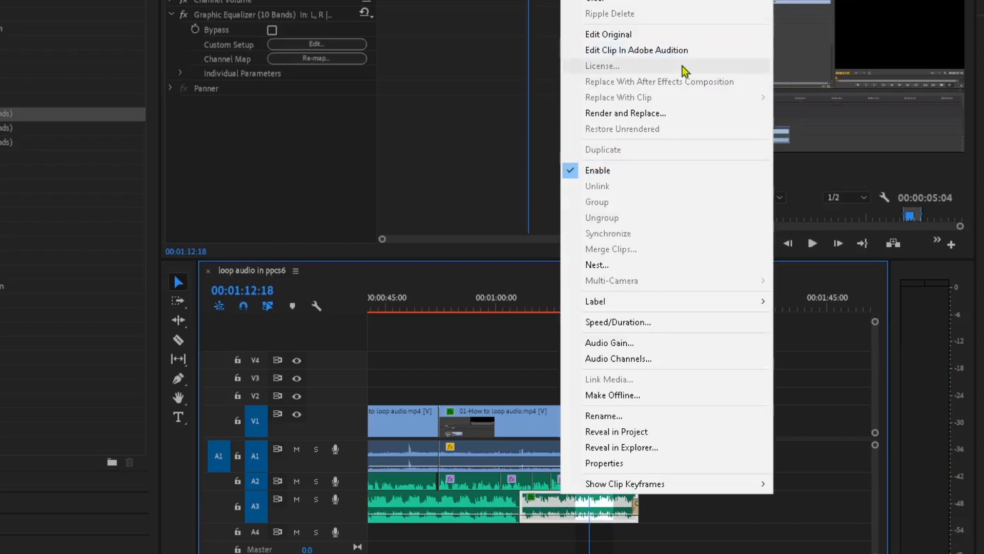
pyautogui.click(763, 541)
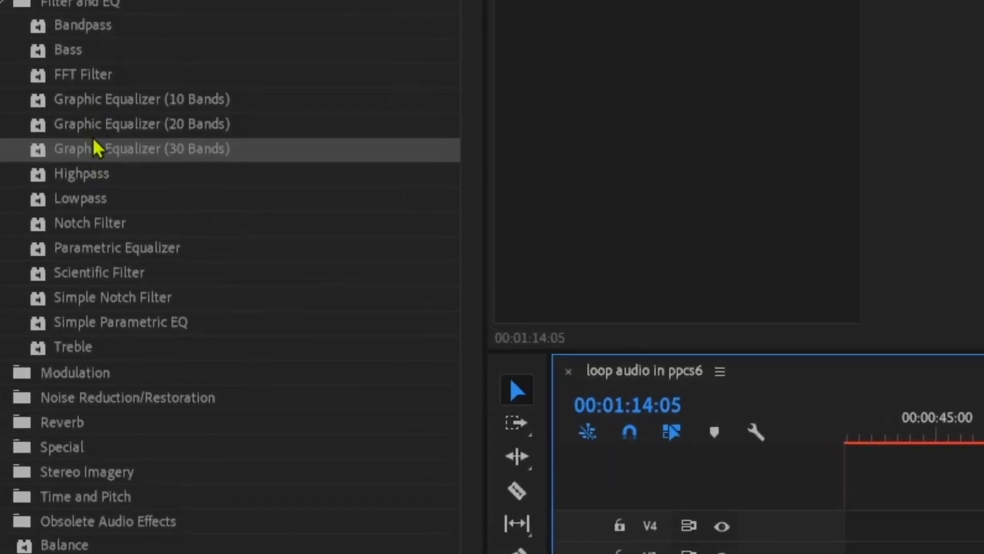
# Locate the Parametric Equalizer, expand the Noise Reduction/Restoration effects, and move the playhead to 00:01:13:03.
pyautogui.click(128, 248)
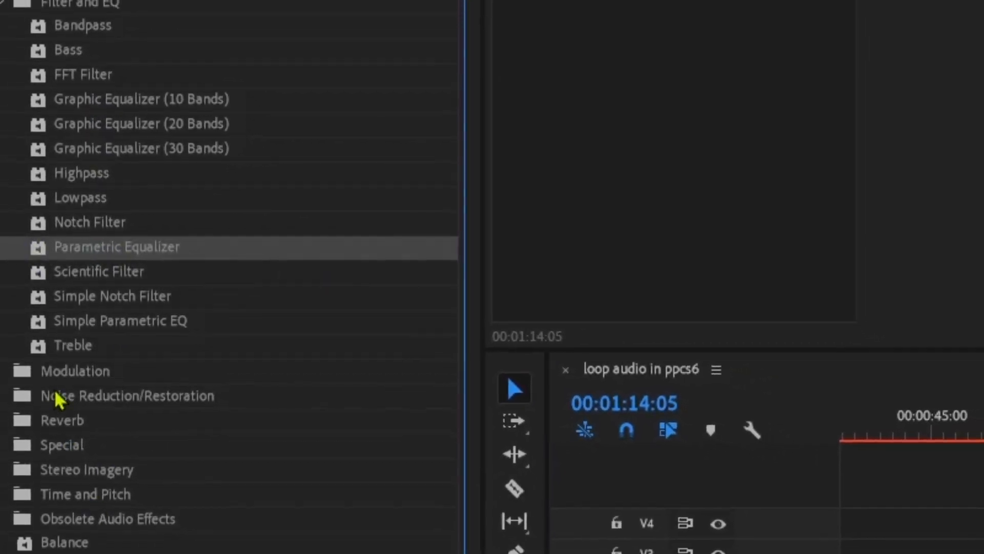
pyautogui.click(3, 406)
pyautogui.click(3, 392)
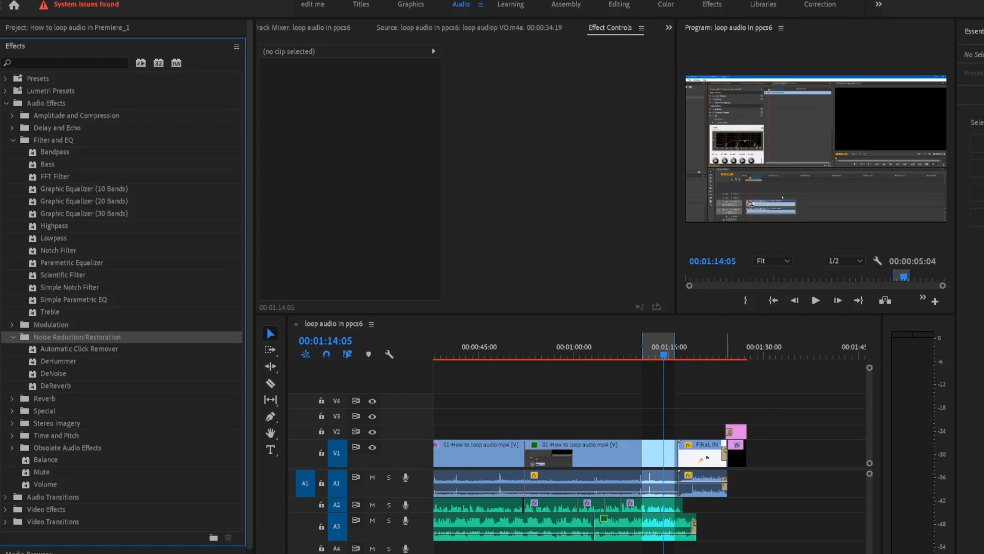
pyautogui.moveTo(662, 362)
pyautogui.mouseDown()
pyautogui.moveTo(645, 362)
pyautogui.moveTo(672, 362)
pyautogui.moveTo(648, 362)
pyautogui.moveTo(657, 362)
pyautogui.mouseUp()
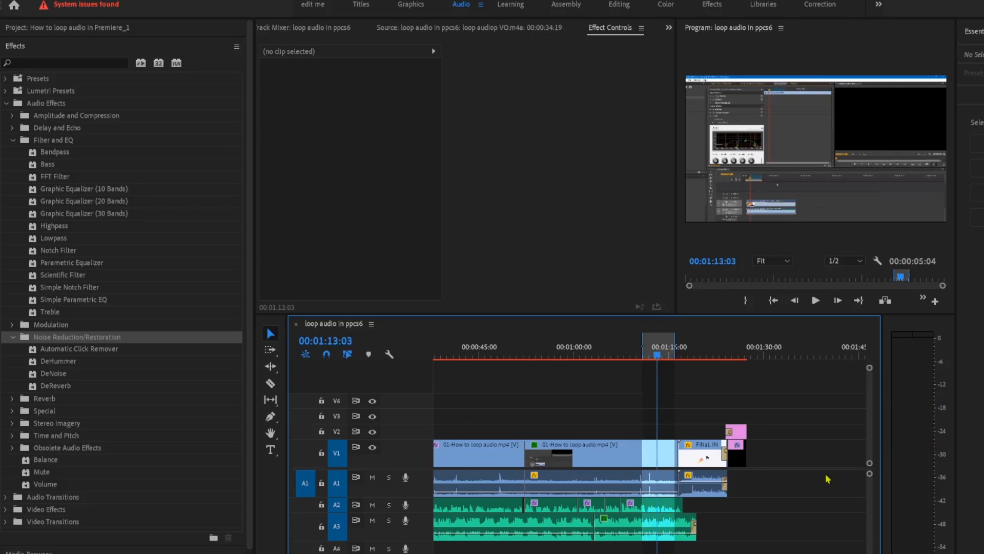